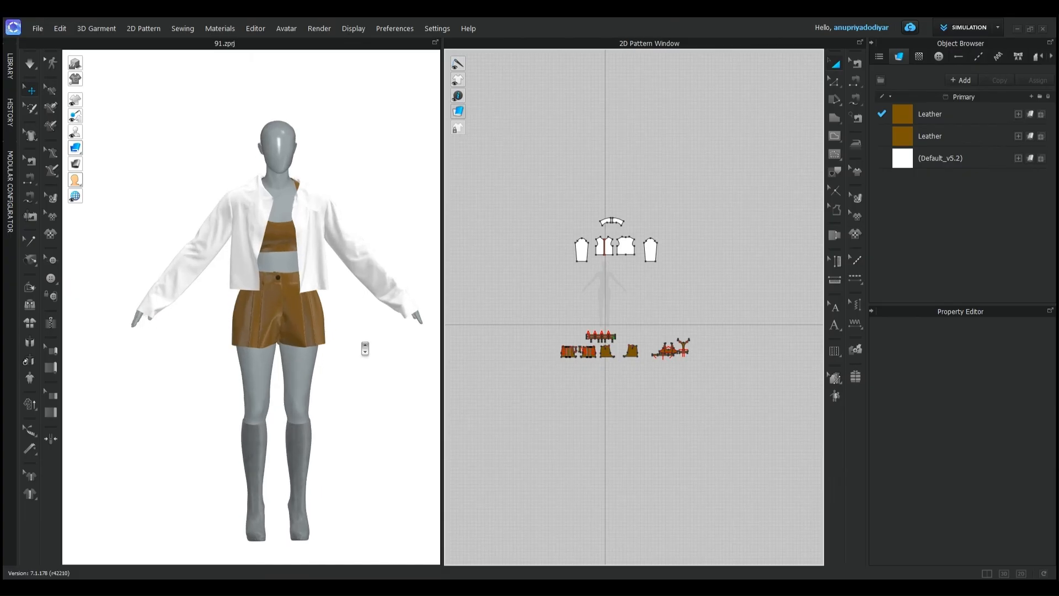
# Step: Select the side seams and underarm curves on both sides of the jacket's leftmost sleeve pattern
pyautogui.scroll(-5, 361, 347)
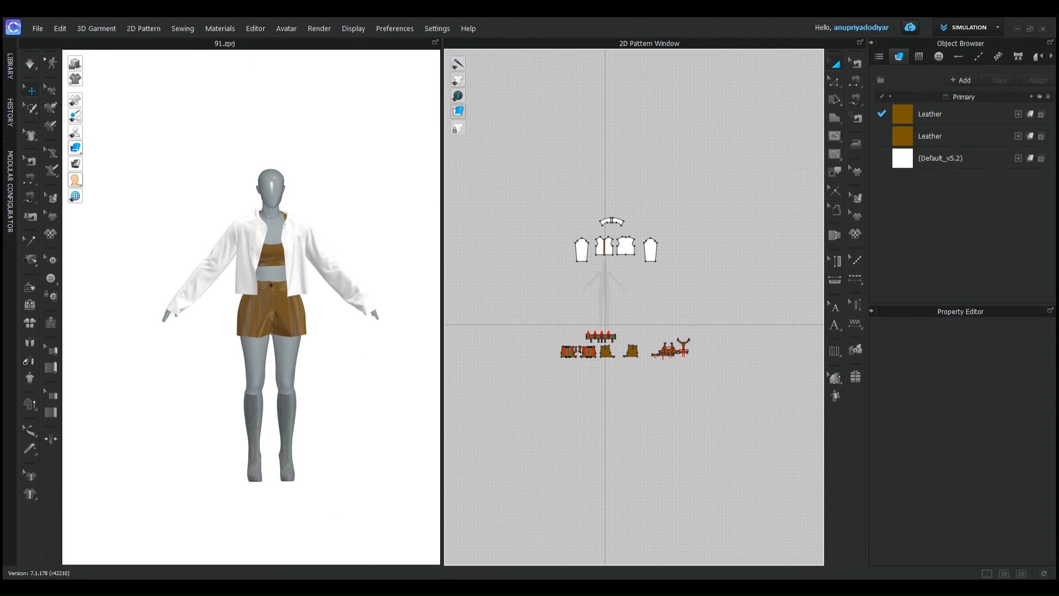
pyautogui.scroll(5, 614, 197)
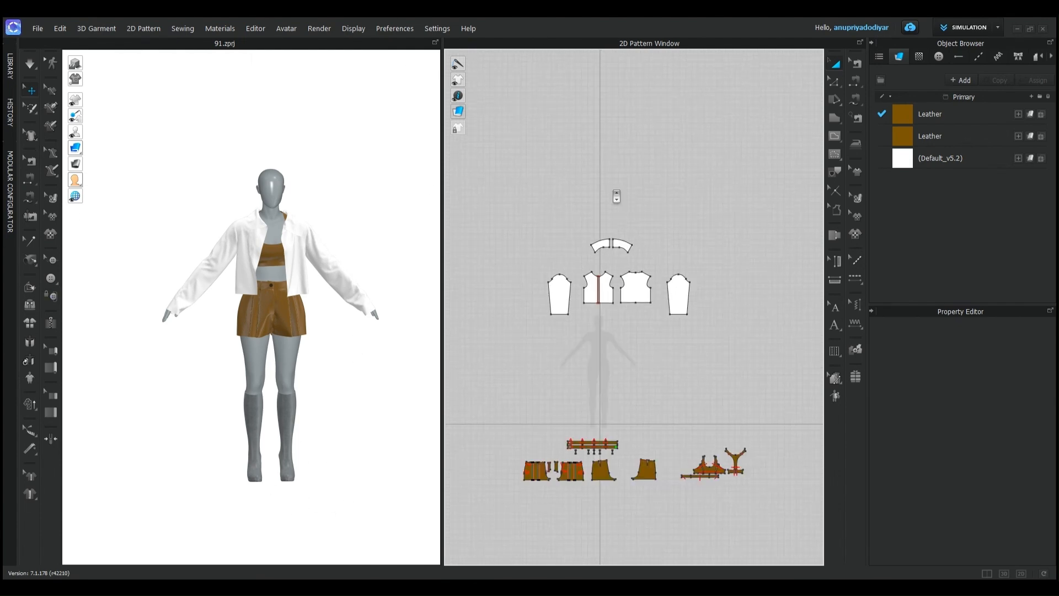
pyautogui.scroll(2, 613, 200)
pyautogui.moveTo(650, 331); pyautogui.dragTo(667, 220, button='right')
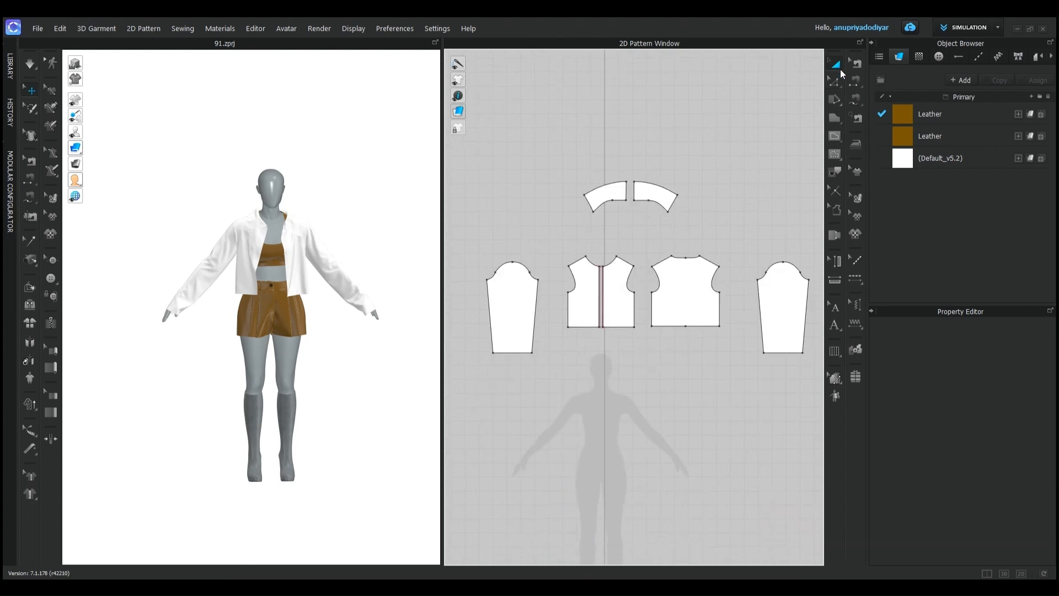
pyautogui.click(834, 82)
pyautogui.scroll(3, 477, 301)
pyautogui.click(494, 301)
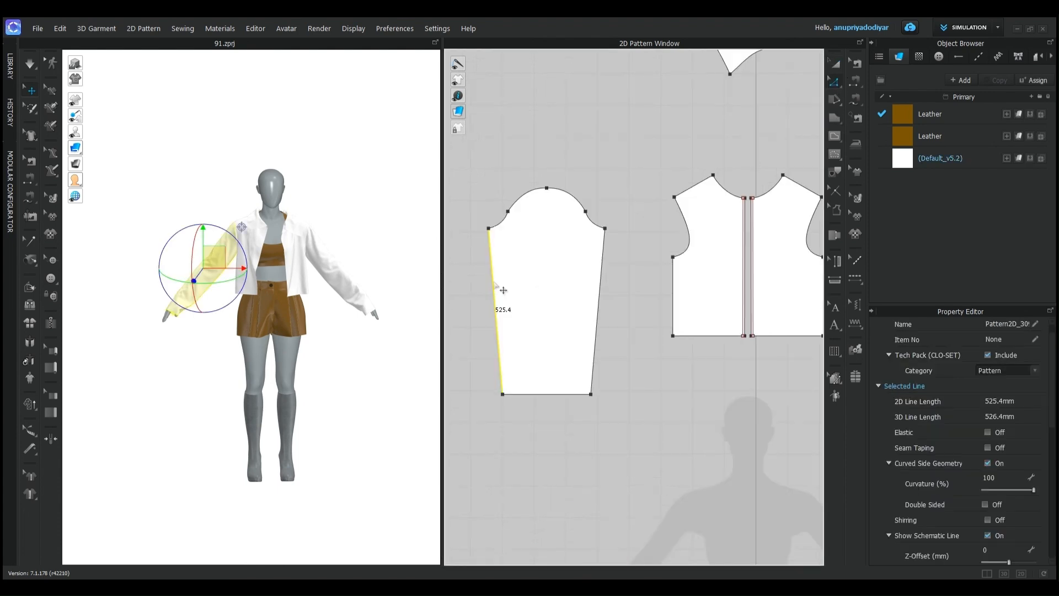
pyautogui.keyDown('shift'); pyautogui.click(601, 276); pyautogui.keyUp('shift')
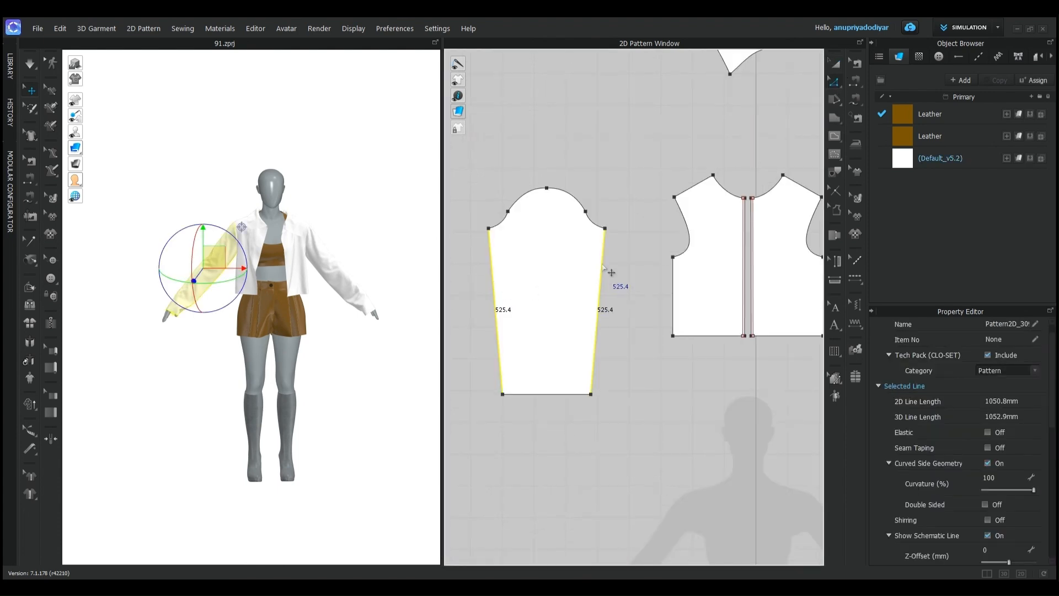
pyautogui.keyDown('shift'); pyautogui.click(502, 221); pyautogui.keyUp('shift')
pyautogui.keyDown('shift'); pyautogui.click(597, 225); pyautogui.keyUp('shift')
pyautogui.rightClick(600, 232)
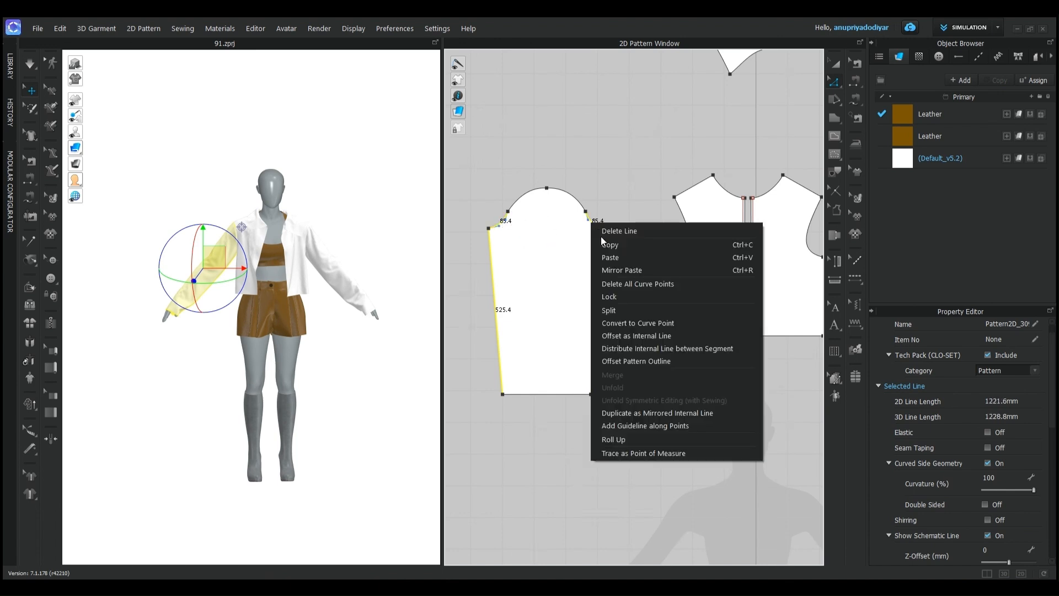
# Step: Distribute five internal lines between the selected sleeve edges, using Perpendicular Direction without Straight Line
pyautogui.click(662, 345)
pyautogui.moveTo(544, 187); pyautogui.dragTo(340, 232)
pyautogui.click(210, 359)
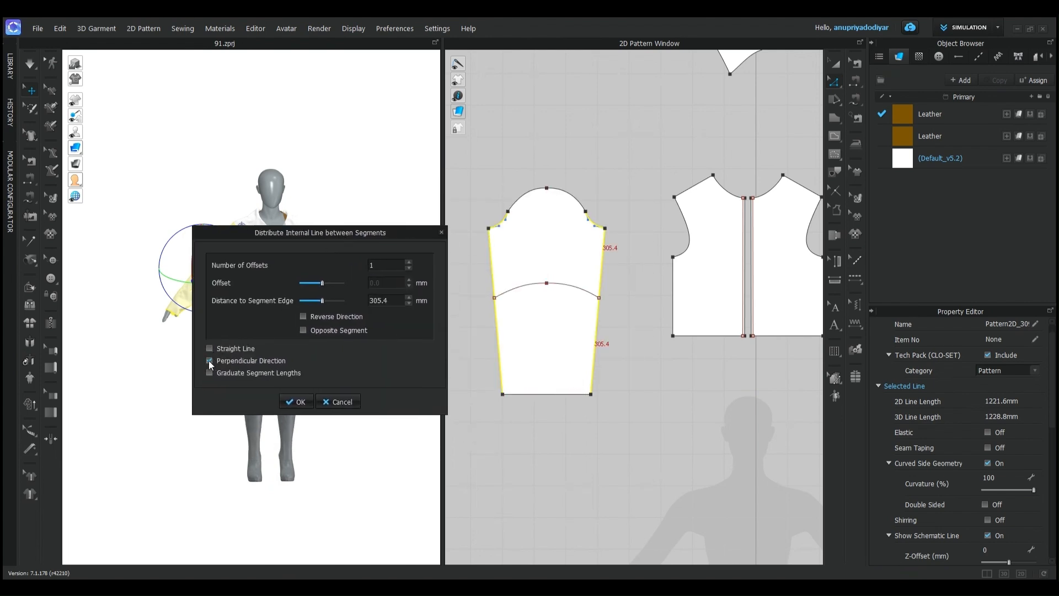
pyautogui.click(209, 349)
pyautogui.click(210, 350)
pyautogui.click(409, 262)
pyautogui.click(408, 262)
pyautogui.click(409, 262)
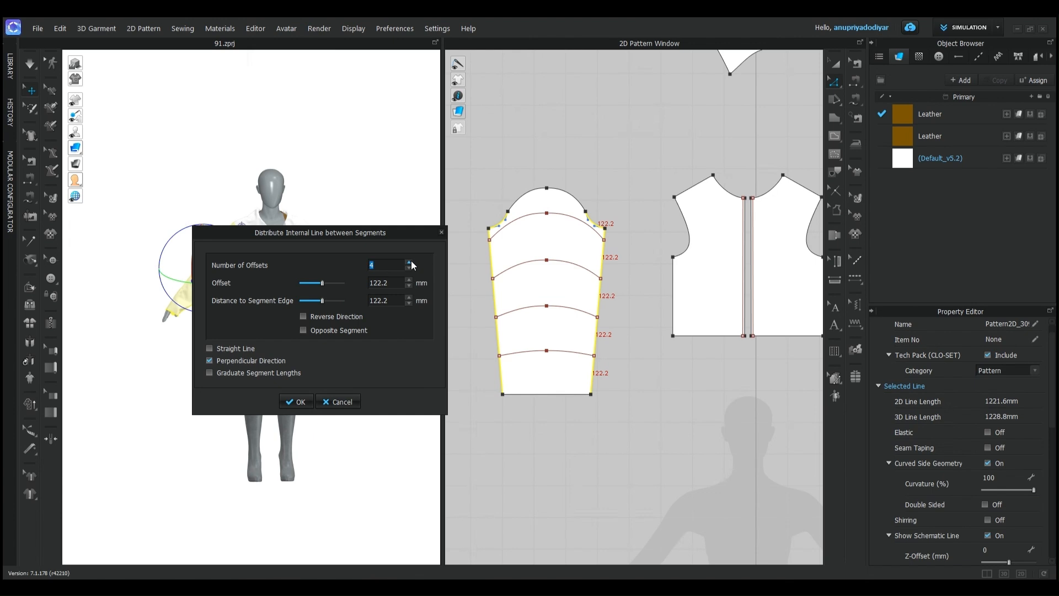
pyautogui.click(411, 262)
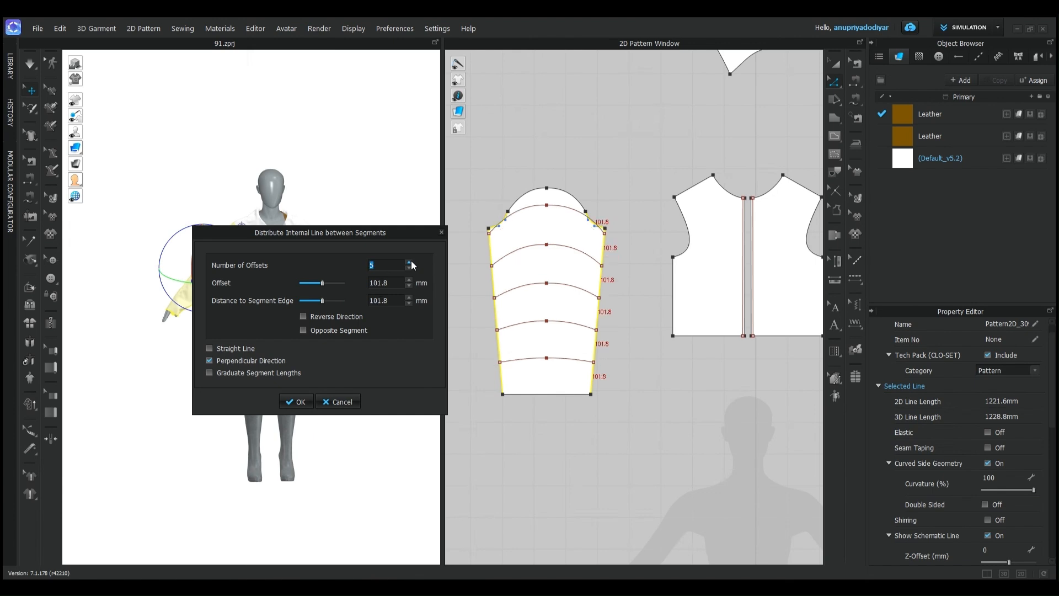
# Step: Set the offset between the sleeve's distributed internal lines to 94.8 mm and apply the distribution
pyautogui.click(410, 279)
pyautogui.click(411, 284)
pyautogui.click(410, 286)
pyautogui.click(410, 286)
pyautogui.click(411, 286)
pyautogui.click(410, 286)
pyautogui.click(410, 286)
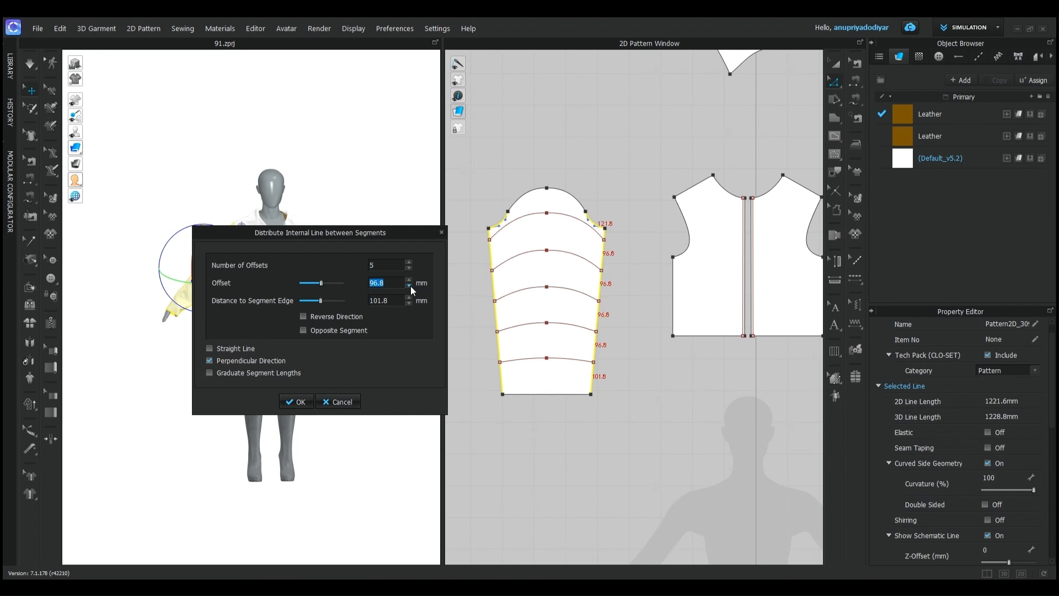
pyautogui.click(410, 286)
pyautogui.click(410, 286)
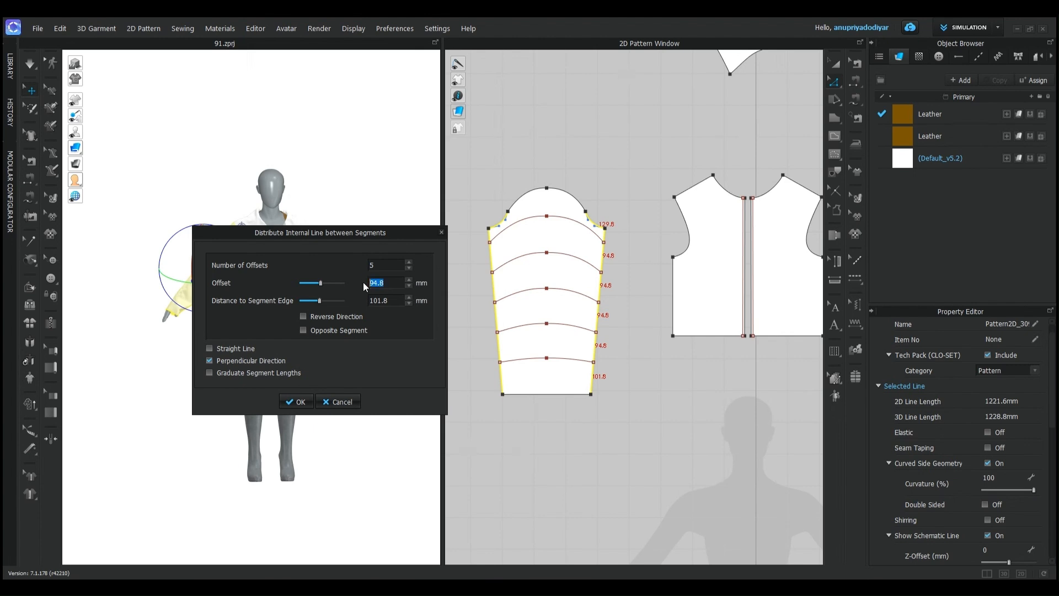
pyautogui.click(294, 402)
pyautogui.click(296, 402)
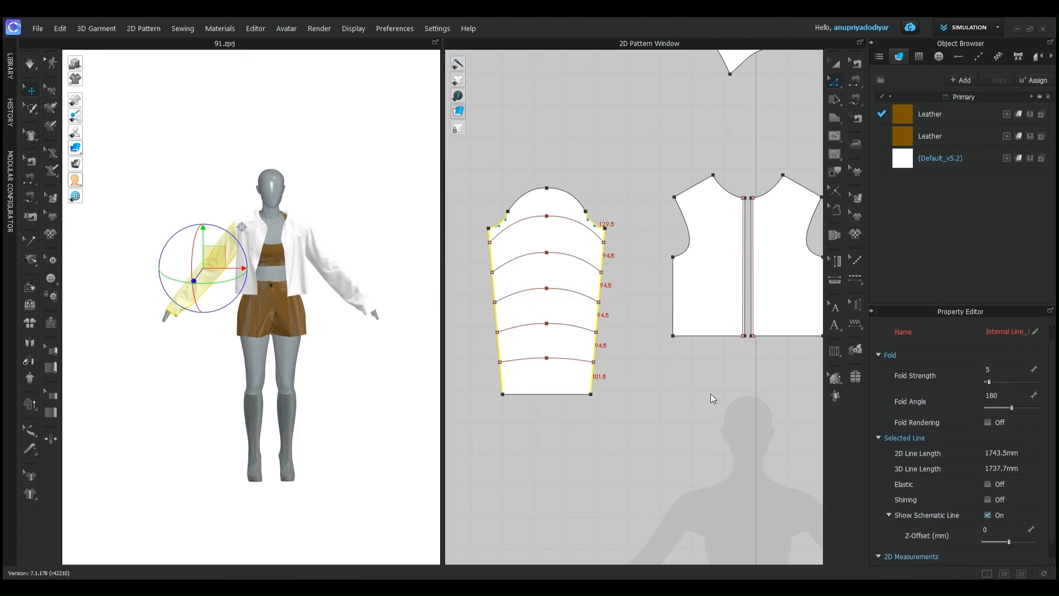
# Step: Start distributing internal lines with Perpendicular Direction between the side seams and underarm curves of the jacket's other sleeve
pyautogui.scroll(-5, 717, 396)
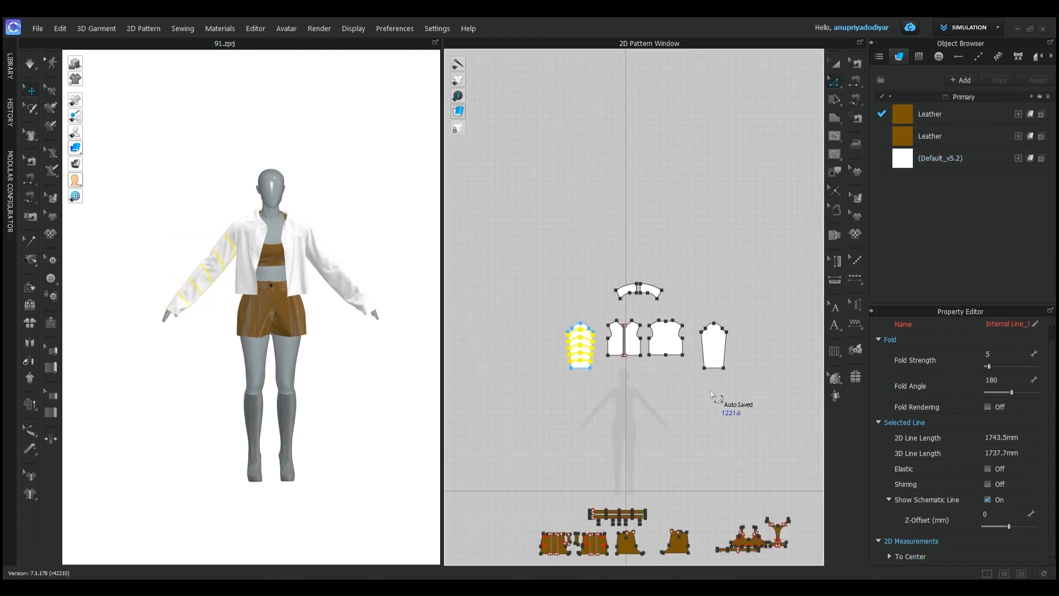
pyautogui.moveTo(756, 412); pyautogui.dragTo(691, 409, button='right')
pyautogui.scroll(3, 690, 409)
pyautogui.scroll(2, 629, 396)
pyautogui.scroll(2, 609, 343)
pyautogui.click(585, 330)
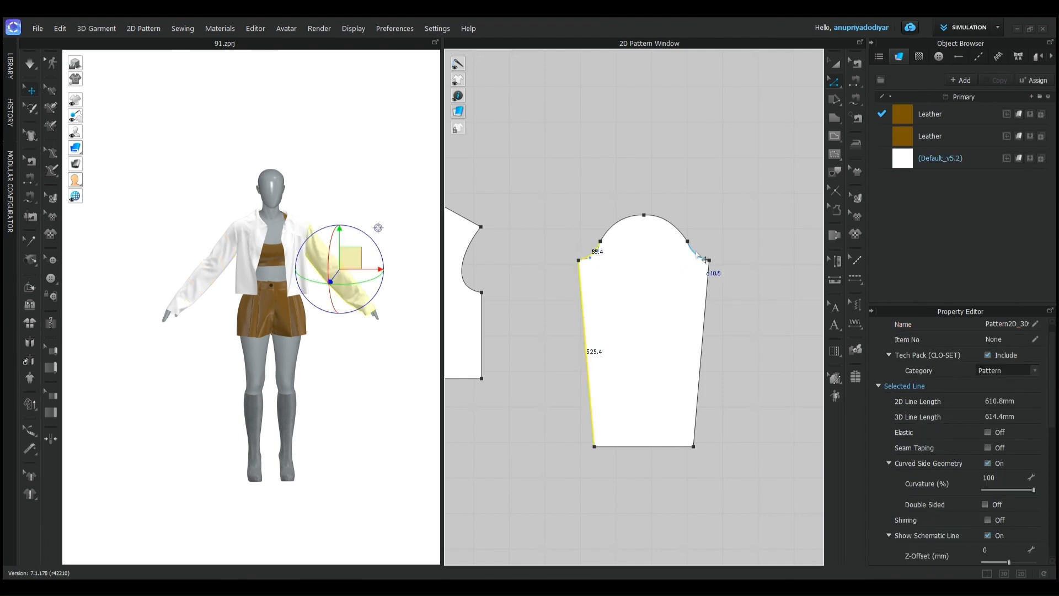
pyautogui.keyDown('shift'); pyautogui.click(703, 312); pyautogui.keyUp('shift')
pyautogui.rightClick(703, 312)
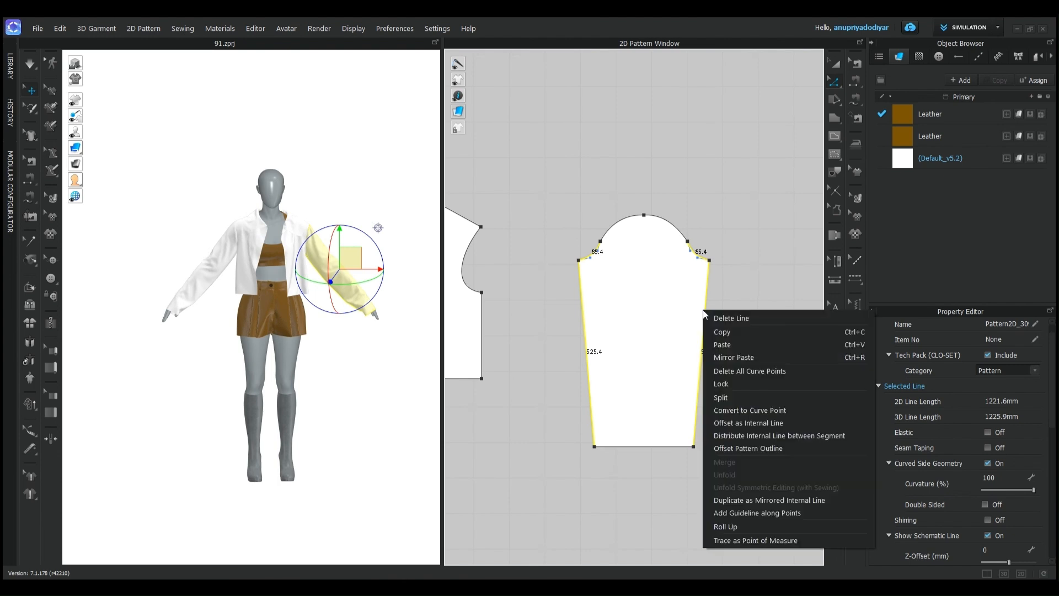
pyautogui.click(737, 432)
pyautogui.click(413, 316)
pyautogui.moveTo(544, 191); pyautogui.dragTo(441, 264)
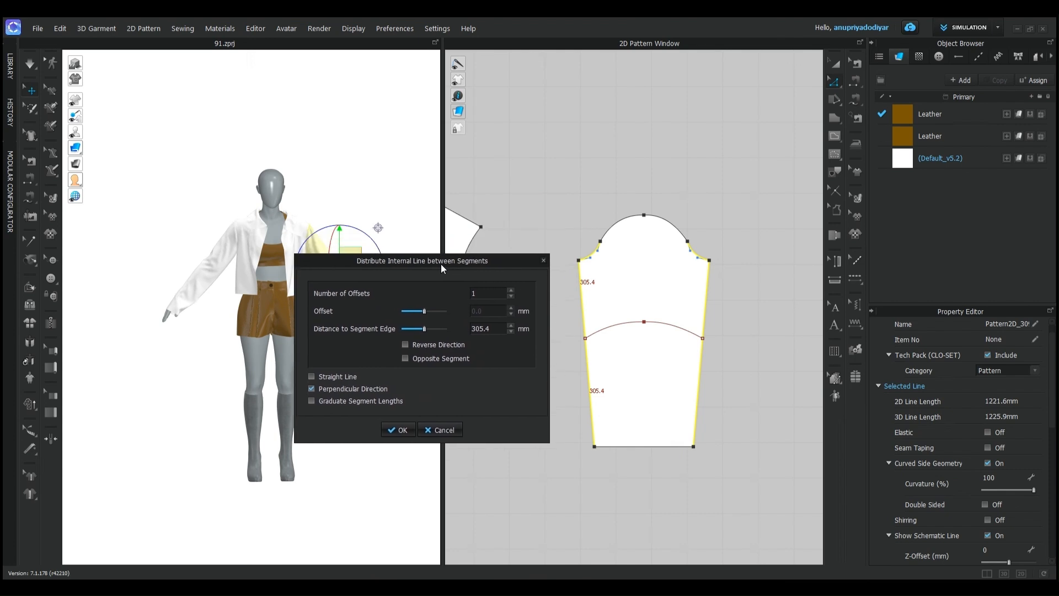
# Step: Create five internal lines across the second sleeve with an offset of 94.8 mm
pyautogui.click(511, 291)
pyautogui.click(512, 290)
pyautogui.click(511, 290)
pyautogui.click(511, 290)
pyautogui.doubleClick(494, 312)
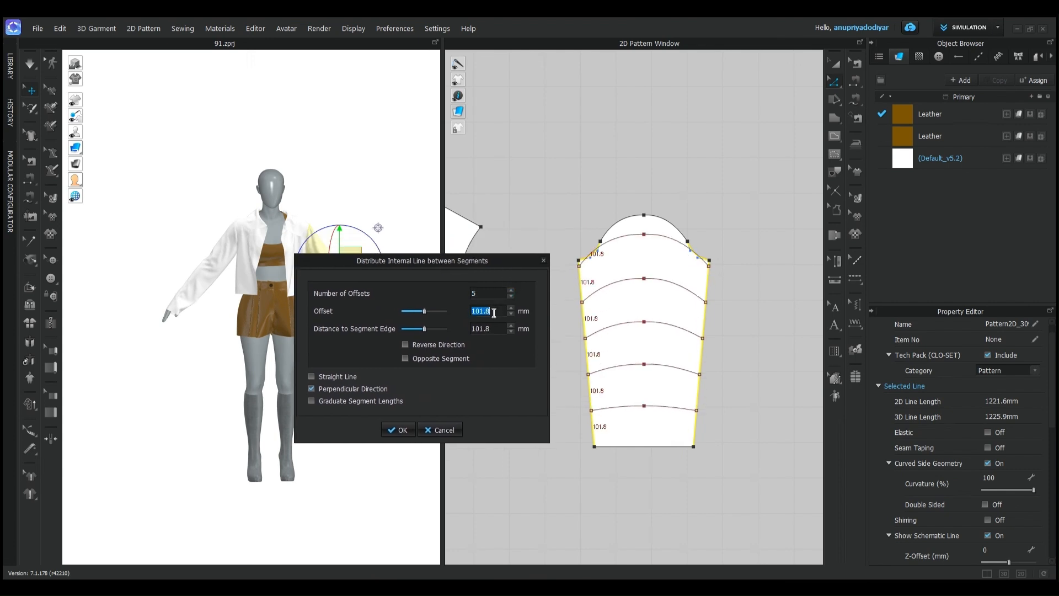
pyautogui.write('94.8')
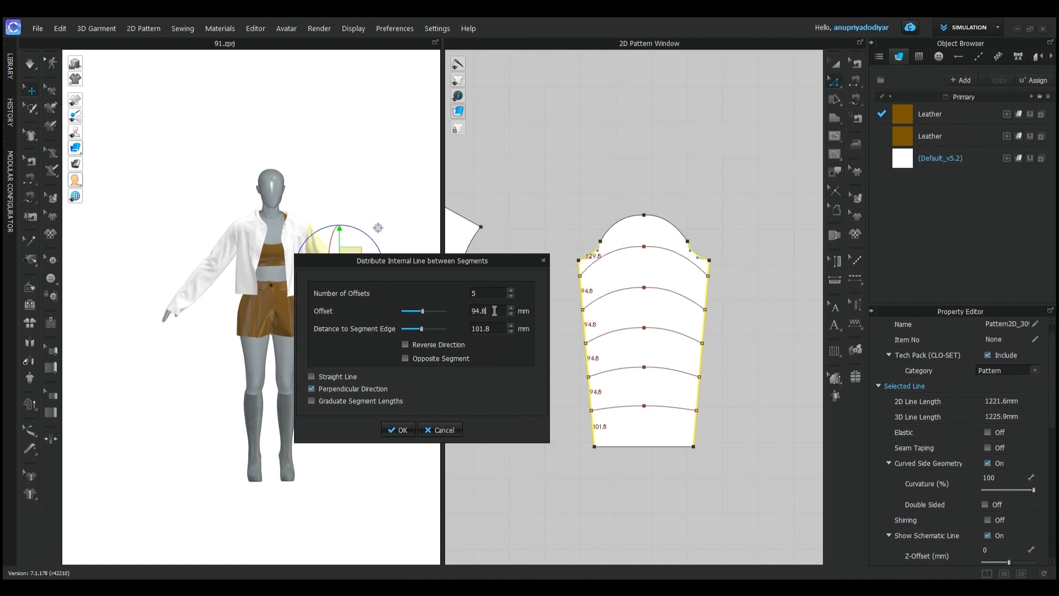
pyautogui.click(396, 430)
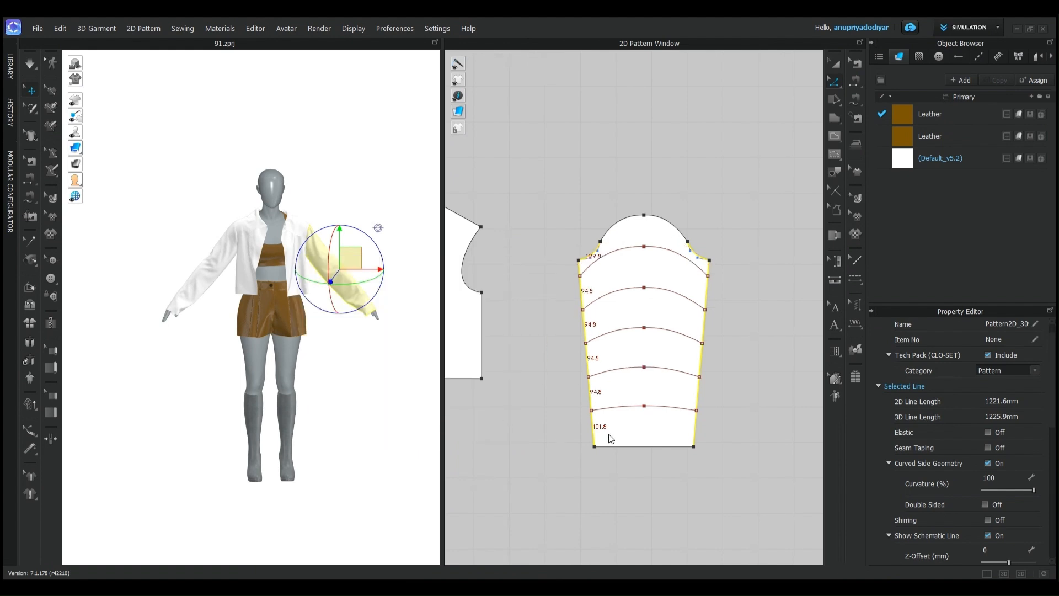
# Step: Select the armhole, side and centre-front edges of the left front pattern piece
pyautogui.scroll(-5, 552, 449)
pyautogui.scroll(-1, 552, 448)
pyautogui.moveTo(524, 456); pyautogui.dragTo(670, 379, button='middle')
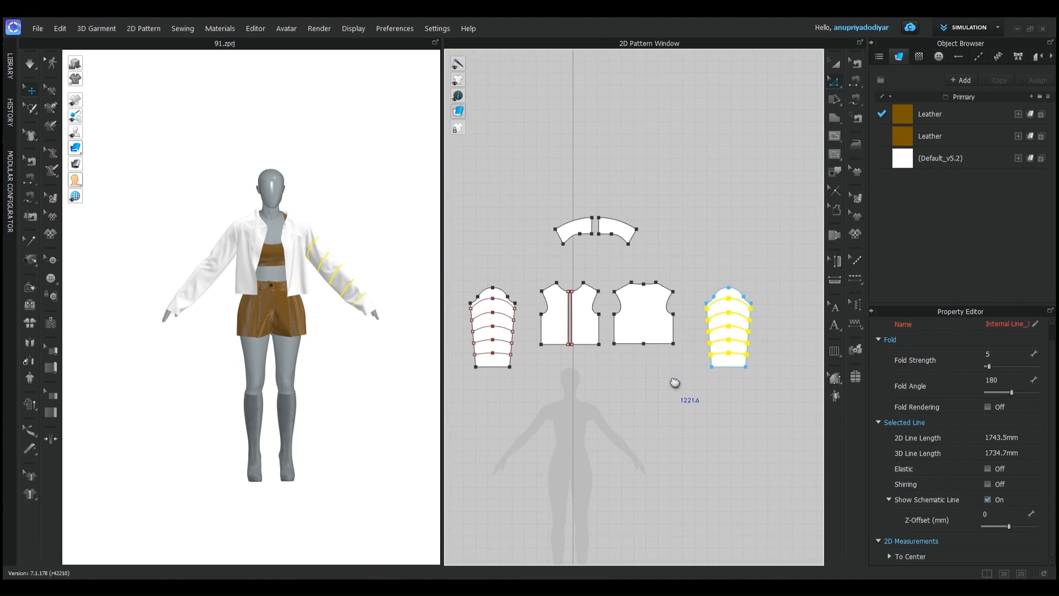
pyautogui.scroll(5, 583, 354)
pyautogui.scroll(3, 550, 361)
pyautogui.moveTo(550, 361); pyautogui.dragTo(636, 439, button='middle')
pyautogui.click(554, 263)
pyautogui.keyDown('shift'); pyautogui.click(531, 323); pyautogui.keyUp('shift')
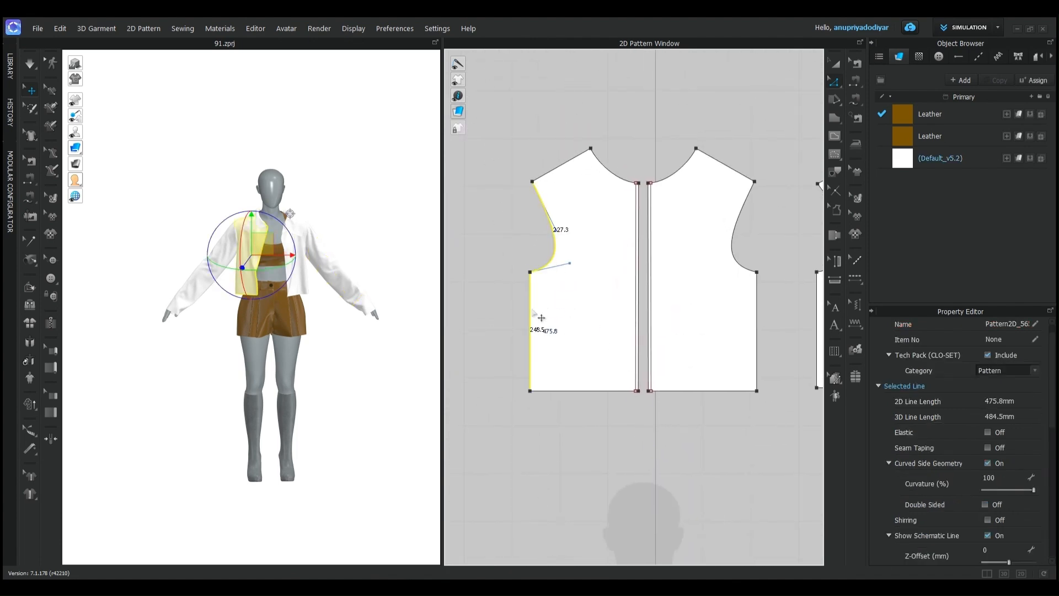
pyautogui.keyDown('shift'); pyautogui.click(637, 301); pyautogui.keyUp('shift')
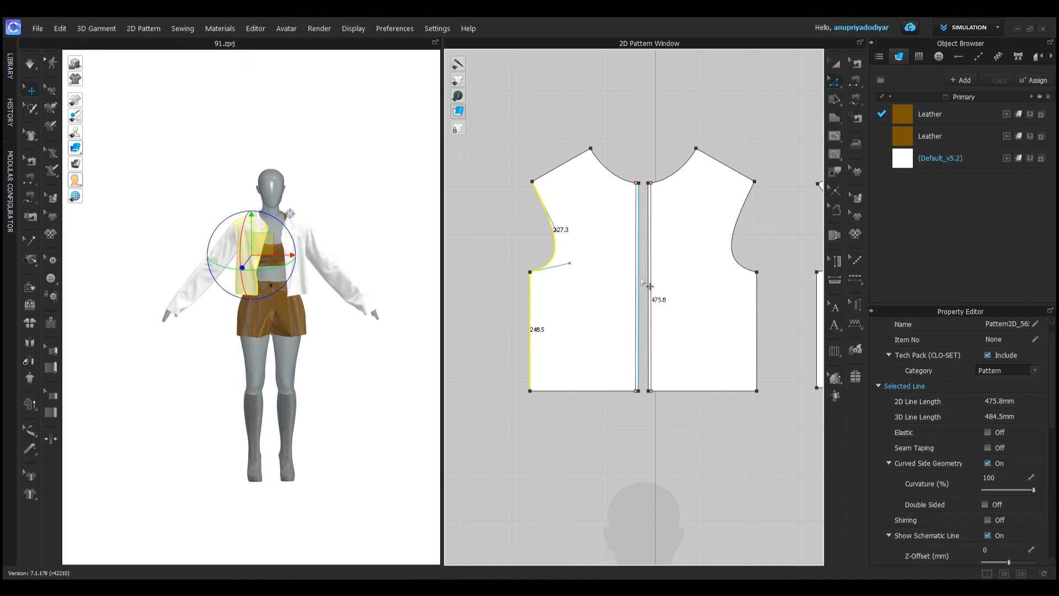
pyautogui.click(691, 407)
pyautogui.moveTo(512, 190); pyautogui.dragTo(426, 340)
pyautogui.click(326, 464)
pyautogui.click(413, 505)
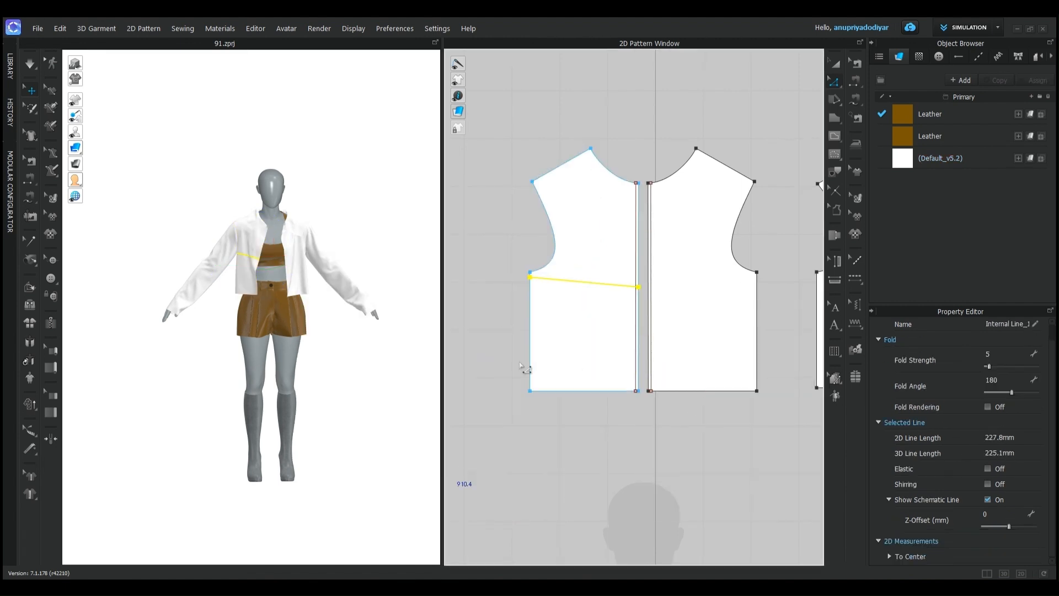
pyautogui.hotkey('ctrl', 'z')
# Step: Distribute five internal lines across the left front piece between its selected edges, with Straight Line and Perpendicular Direction enabled
pyautogui.rightClick(638, 269)
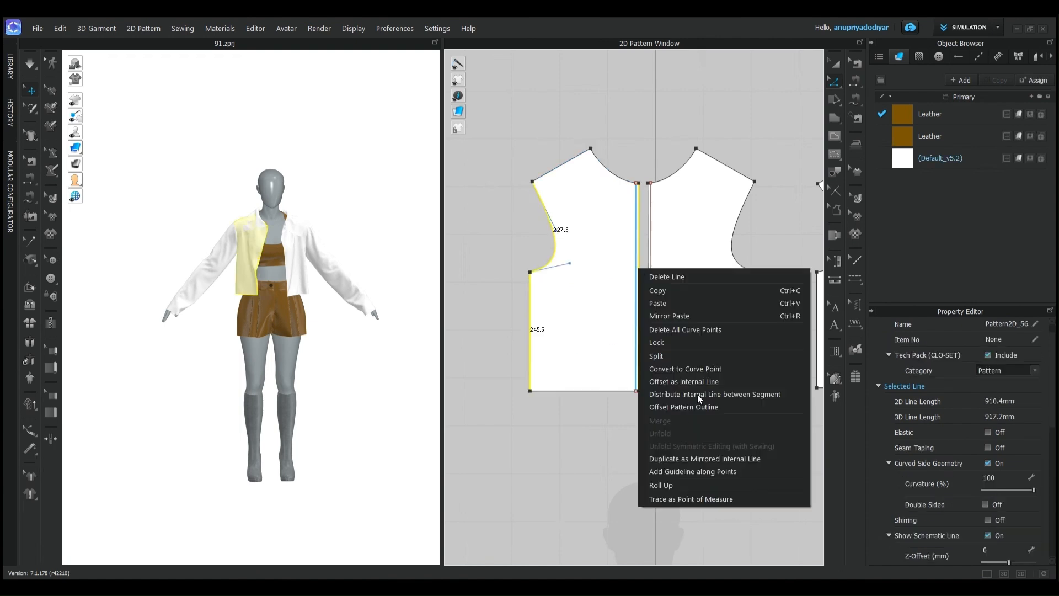
pyautogui.click(697, 393)
pyautogui.moveTo(540, 189); pyautogui.dragTo(377, 298)
pyautogui.click(447, 325)
pyautogui.click(448, 325)
pyautogui.click(448, 325)
pyautogui.click(448, 325)
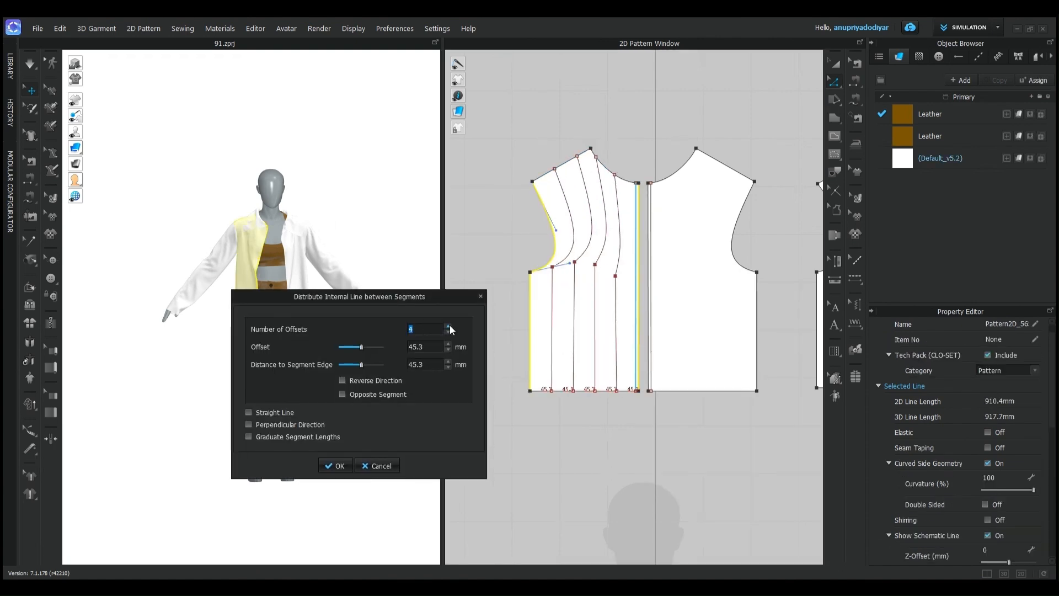
pyautogui.click(249, 424)
pyautogui.click(248, 412)
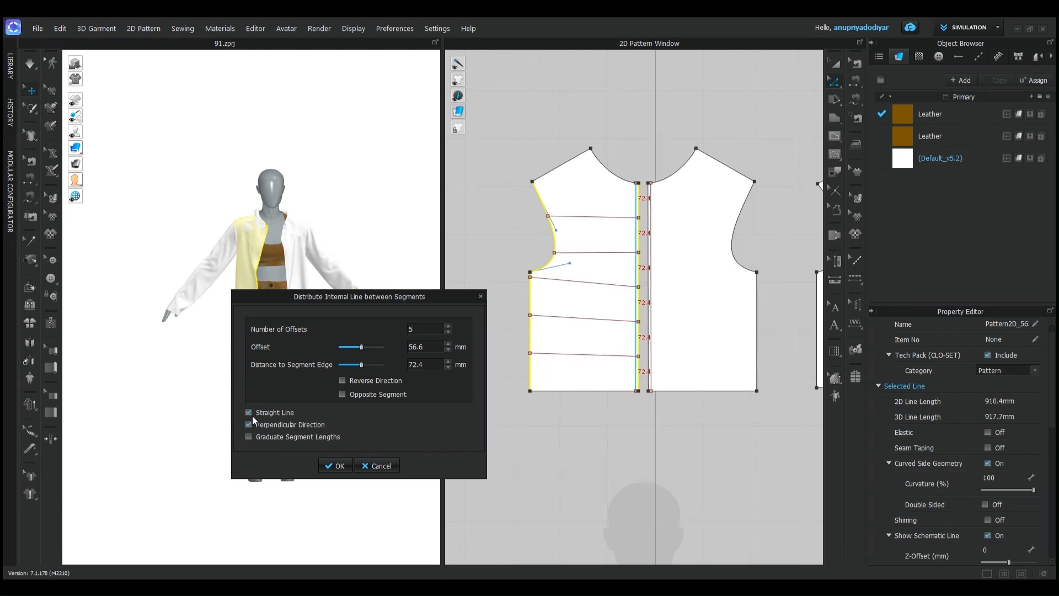
pyautogui.click(335, 465)
# Step: Start distributing internal lines between the centre-front edge and the armhole and side edges of the right front piece
pyautogui.click(648, 226)
pyautogui.keyDown('shift'); pyautogui.click(733, 242); pyautogui.keyUp('shift')
pyautogui.keyDown('shift'); pyautogui.click(758, 303); pyautogui.keyUp('shift')
pyautogui.rightClick(757, 304)
pyautogui.click(814, 429)
# Step: Create five internal lines across the right front piece with Straight Line and Perpendicular Direction enabled
pyautogui.click(612, 218)
pyautogui.click(613, 218)
pyautogui.click(613, 217)
pyautogui.click(613, 217)
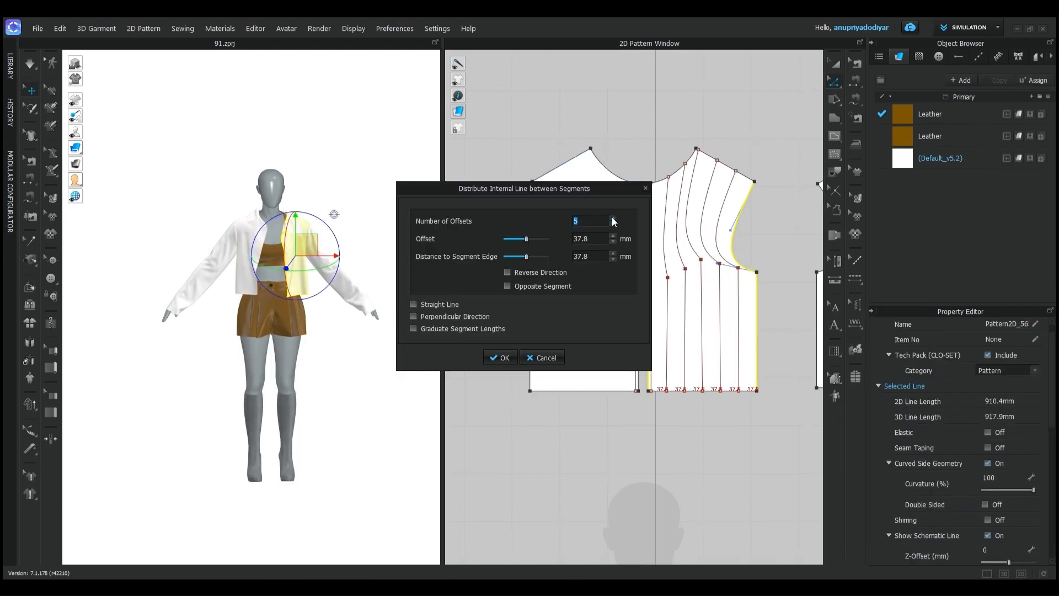
pyautogui.click(414, 316)
pyautogui.click(414, 304)
pyautogui.moveTo(496, 195); pyautogui.dragTo(392, 319)
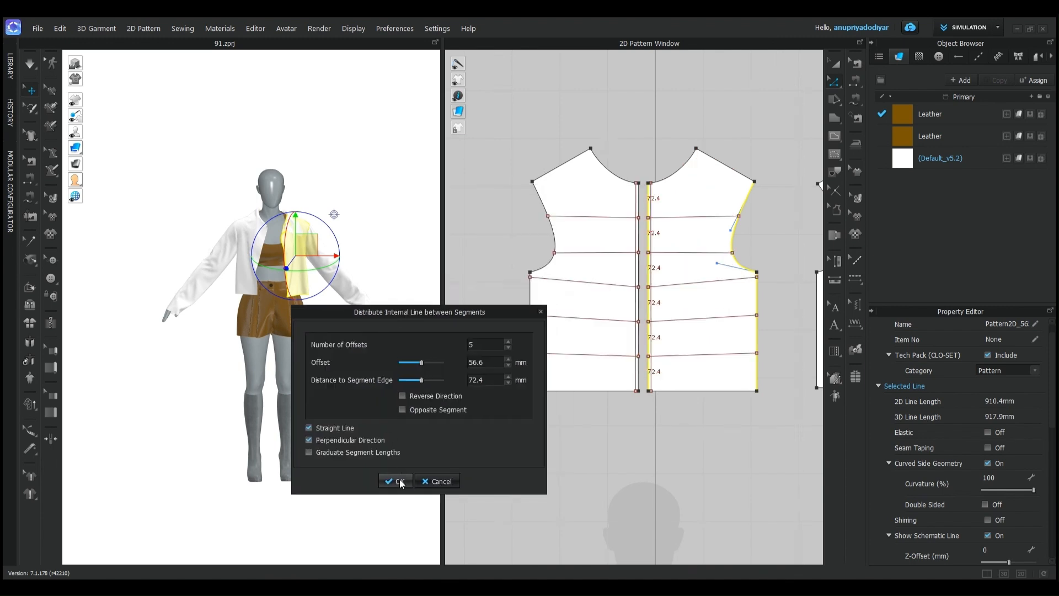
pyautogui.click(399, 478)
# Step: Select the two short end edges of the left collar piece
pyautogui.scroll(-6, 657, 430)
pyautogui.moveTo(656, 355); pyautogui.dragTo(602, 353, button='middle')
pyautogui.scroll(4, 622, 315)
pyautogui.moveTo(621, 315); pyautogui.dragTo(597, 344, button='middle')
pyautogui.click(508, 310)
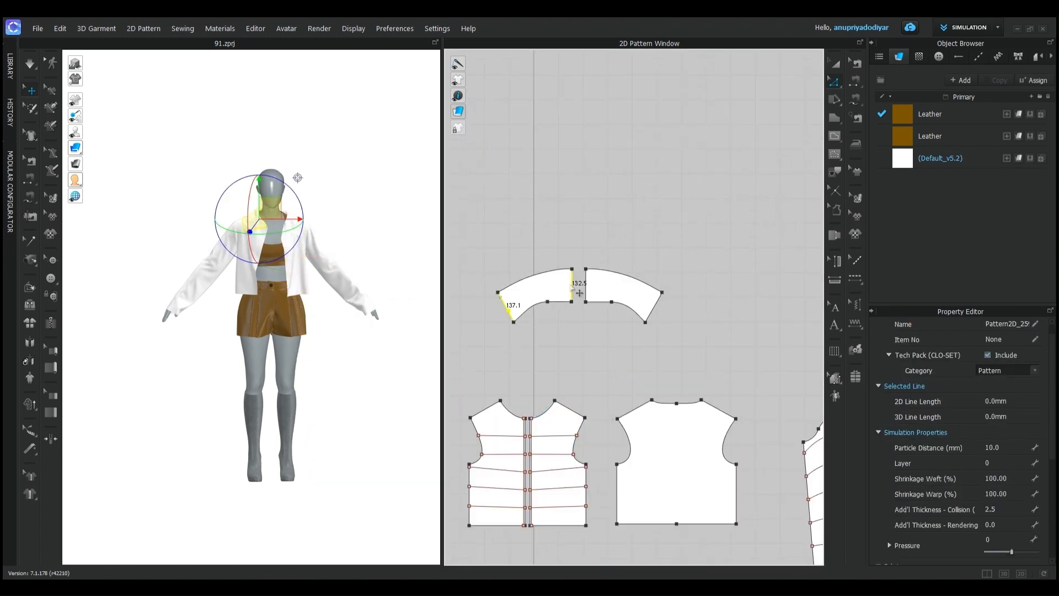
pyautogui.keyDown('shift'); pyautogui.click(572, 284); pyautogui.keyUp('shift')
pyautogui.rightClick(570, 285)
pyautogui.moveTo(619, 386)
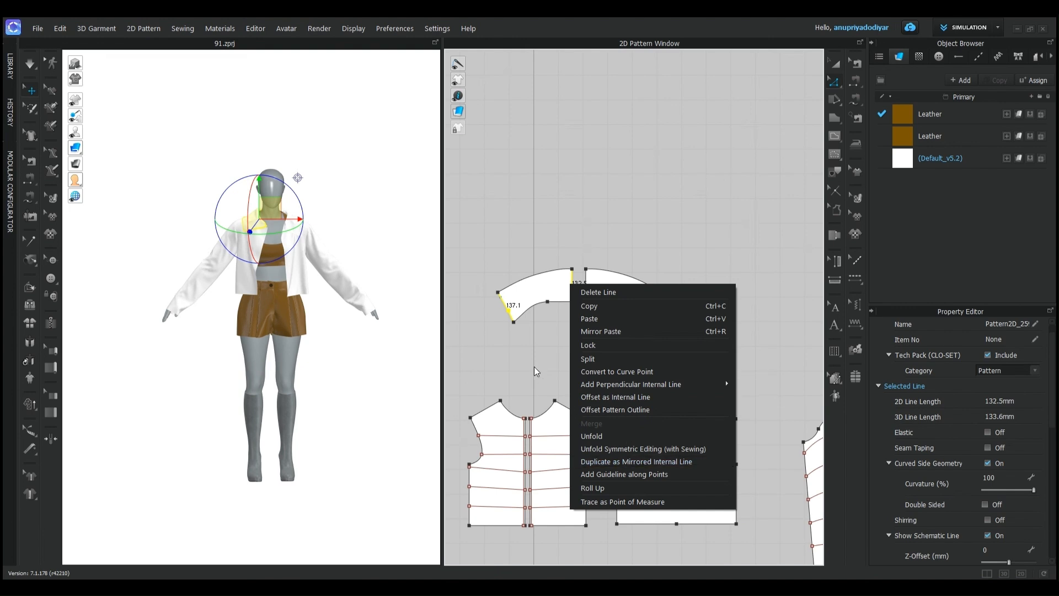
pyautogui.press('Escape')
# Step: Distribute three internal lines along the left collar piece between its end edges, using Perpendicular Direction
pyautogui.rightClick(573, 281)
pyautogui.click(623, 403)
pyautogui.moveTo(556, 183); pyautogui.dragTo(695, 352)
pyautogui.click(552, 481)
pyautogui.click(752, 381)
pyautogui.click(753, 381)
pyautogui.click(639, 521)
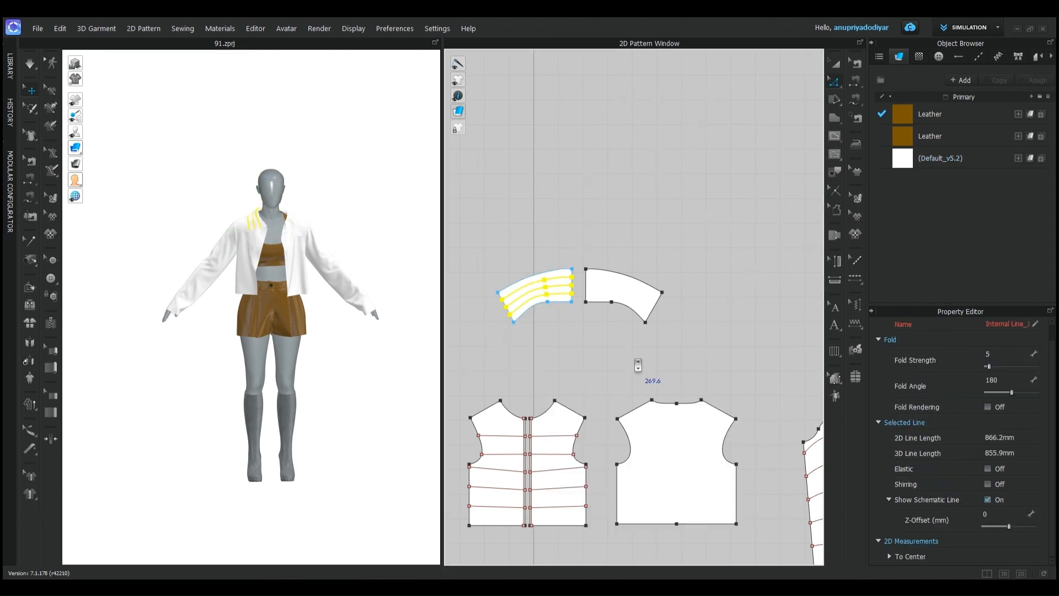
# Step: Distribute three internal lines between the two short end edges of the right collar piece, using Perpendicular Direction
pyautogui.scroll(3, 634, 358)
pyautogui.click(525, 199)
pyautogui.keyDown('shift'); pyautogui.click(677, 245); pyautogui.keyUp('shift')
pyautogui.rightClick(678, 245)
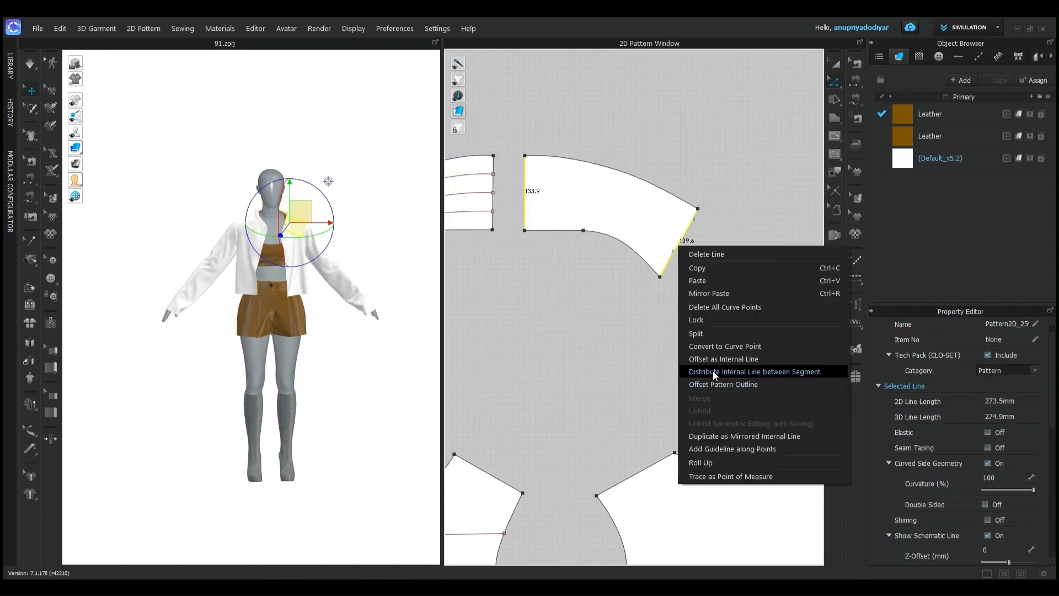
pyautogui.click(712, 371)
pyautogui.click(417, 320)
pyautogui.moveTo(567, 189); pyautogui.dragTo(623, 289)
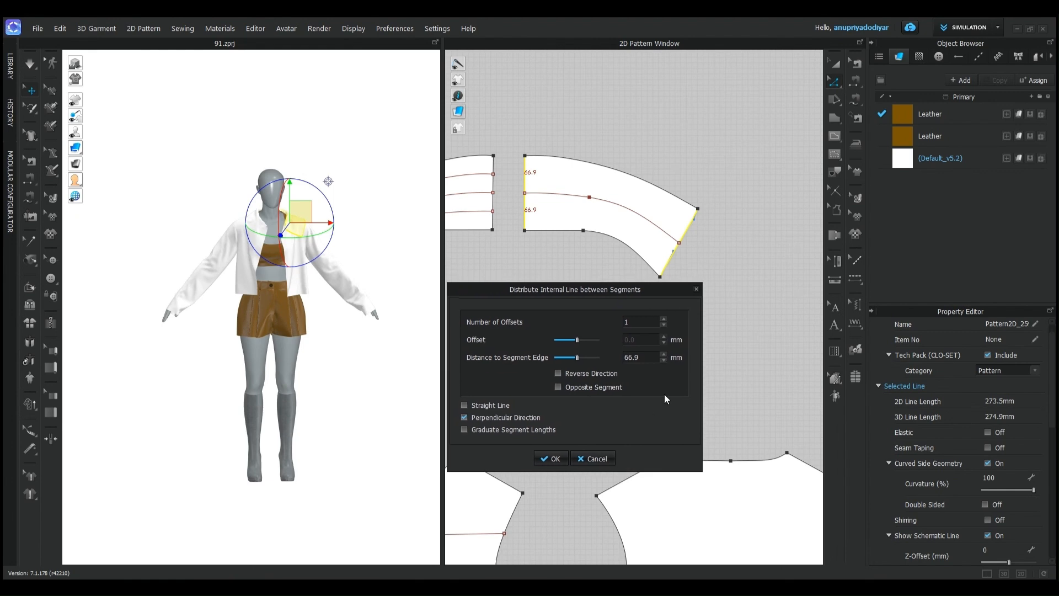
pyautogui.click(664, 319)
pyautogui.click(664, 318)
pyautogui.click(550, 458)
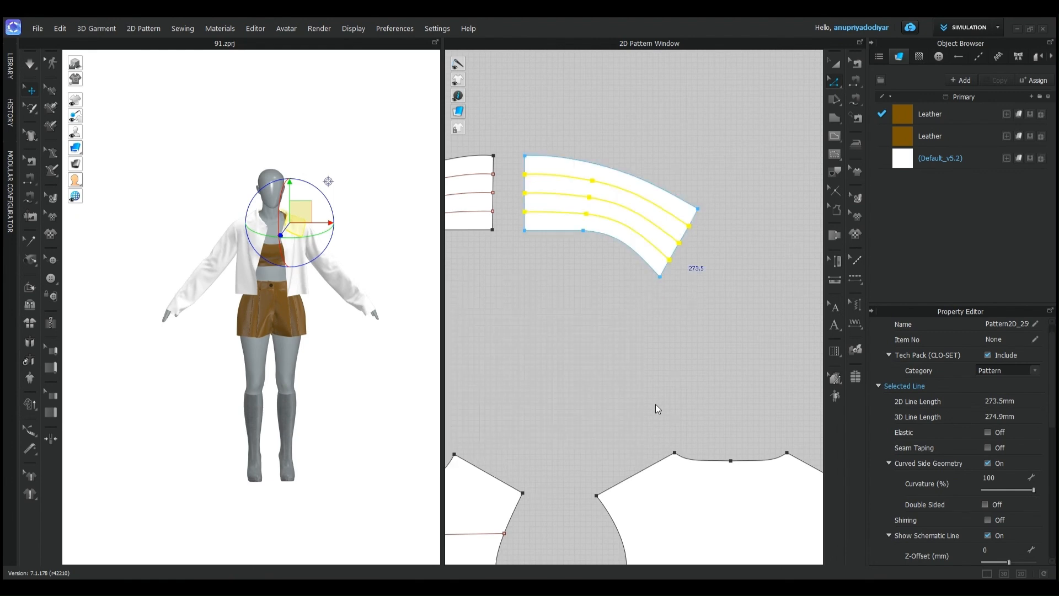
# Step: Select both armhole curves and both side edges of the jacket's back piece
pyautogui.scroll(-4, 634, 386)
pyautogui.scroll(3, 593, 376)
pyautogui.click(570, 355)
pyautogui.keyDown('shift'); pyautogui.click(557, 419); pyautogui.keyUp('shift')
pyautogui.keyDown('shift'); pyautogui.click(697, 355); pyautogui.keyUp('shift')
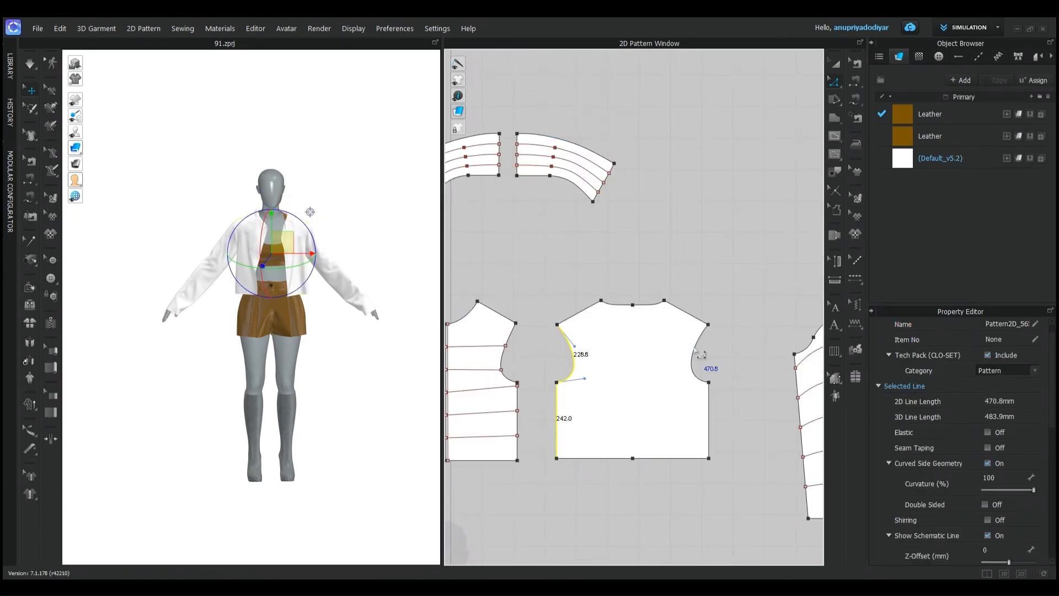
pyautogui.keyDown('shift'); pyautogui.click(709, 420); pyautogui.keyUp('shift')
# Step: Distribute five straight, perpendicular internal lines across the back piece with Offset 104.5 mm and Distance to Segment Edge 86.5 mm
pyautogui.rightClick(710, 421)
pyautogui.click(742, 306)
pyautogui.click(415, 316)
pyautogui.click(413, 304)
pyautogui.moveTo(463, 190); pyautogui.dragTo(263, 283)
pyautogui.click(414, 310)
pyautogui.click(414, 311)
pyautogui.click(413, 310)
pyautogui.click(414, 310)
pyautogui.click(413, 346)
pyautogui.click(412, 328)
pyautogui.click(412, 328)
pyautogui.click(412, 346)
pyautogui.click(412, 345)
pyautogui.click(412, 328)
pyautogui.click(412, 329)
pyautogui.click(413, 328)
pyautogui.click(412, 328)
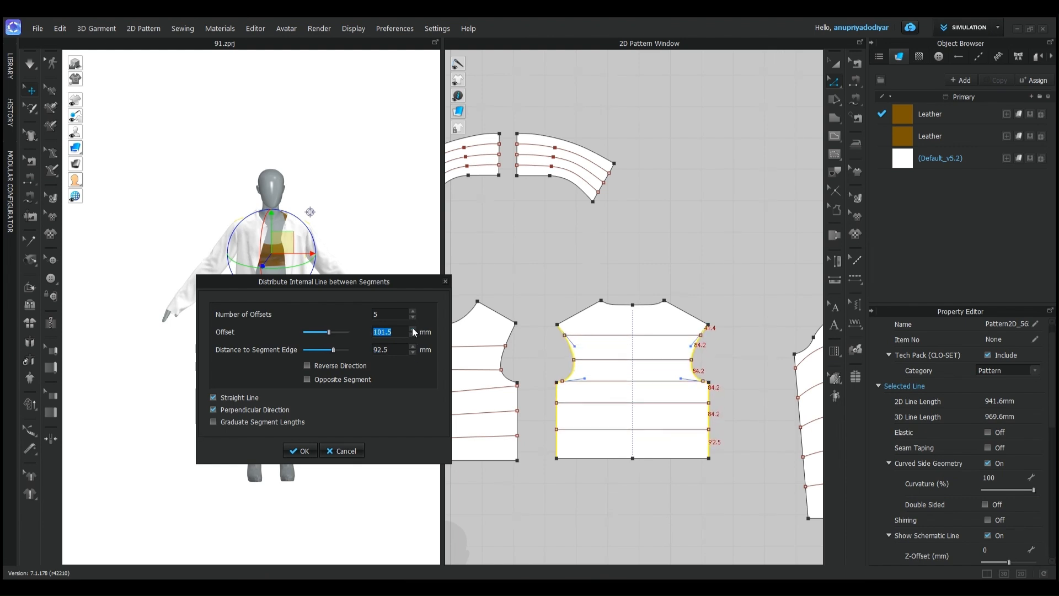
pyautogui.click(413, 351)
pyautogui.click(412, 331)
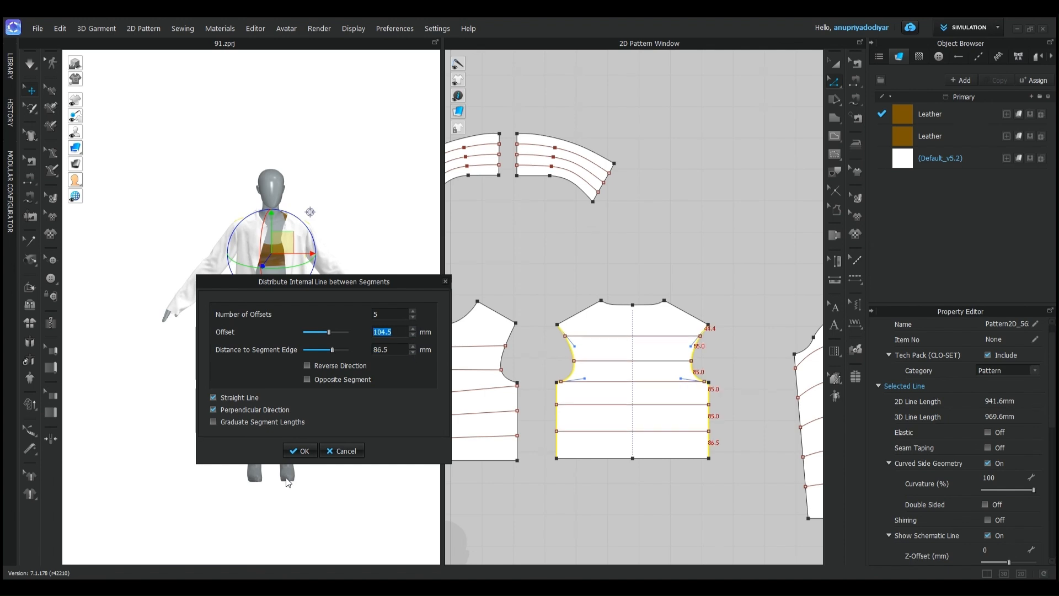
pyautogui.click(300, 451)
pyautogui.click(570, 492)
# Step: Select all the jacket's collar, sleeve, front and back pieces and set their pressure to 15
pyautogui.scroll(-6, 598, 458)
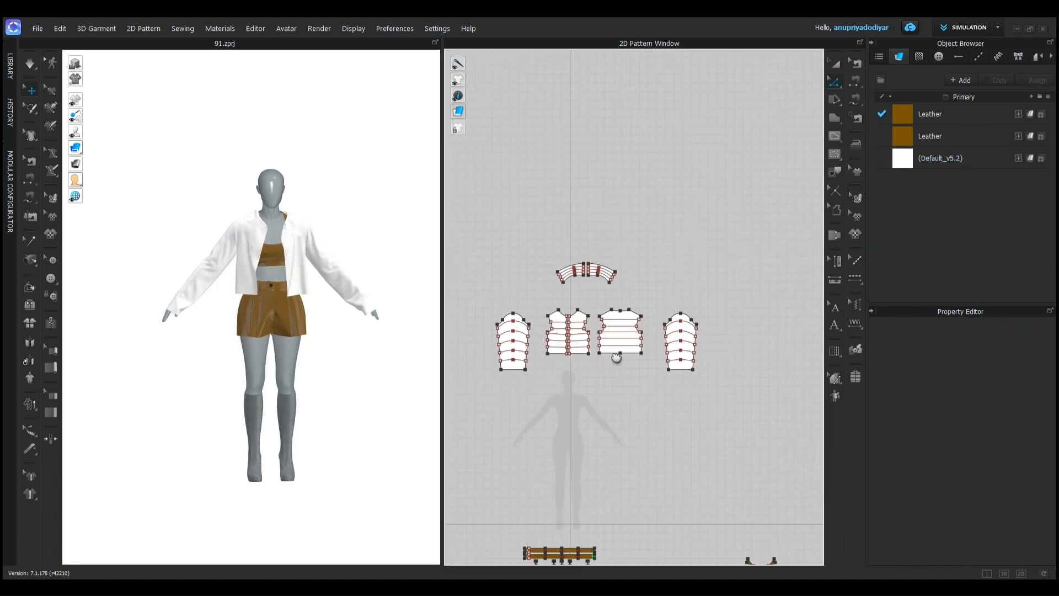
pyautogui.click(834, 63)
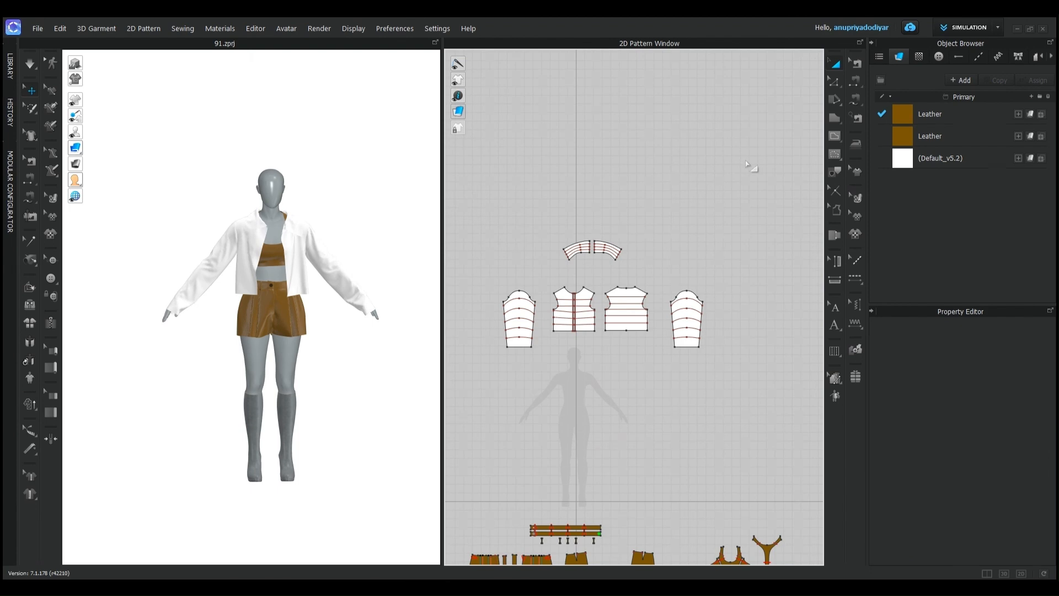
pyautogui.moveTo(478, 208); pyautogui.dragTo(735, 390)
pyautogui.scroll(-5, 1008, 432)
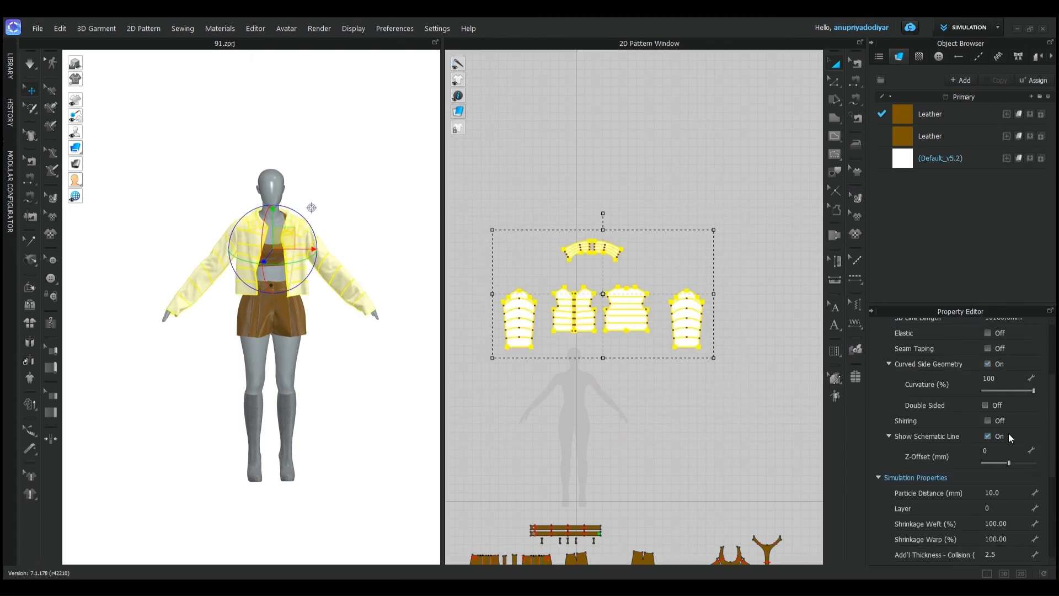
pyautogui.scroll(-4, 1008, 432)
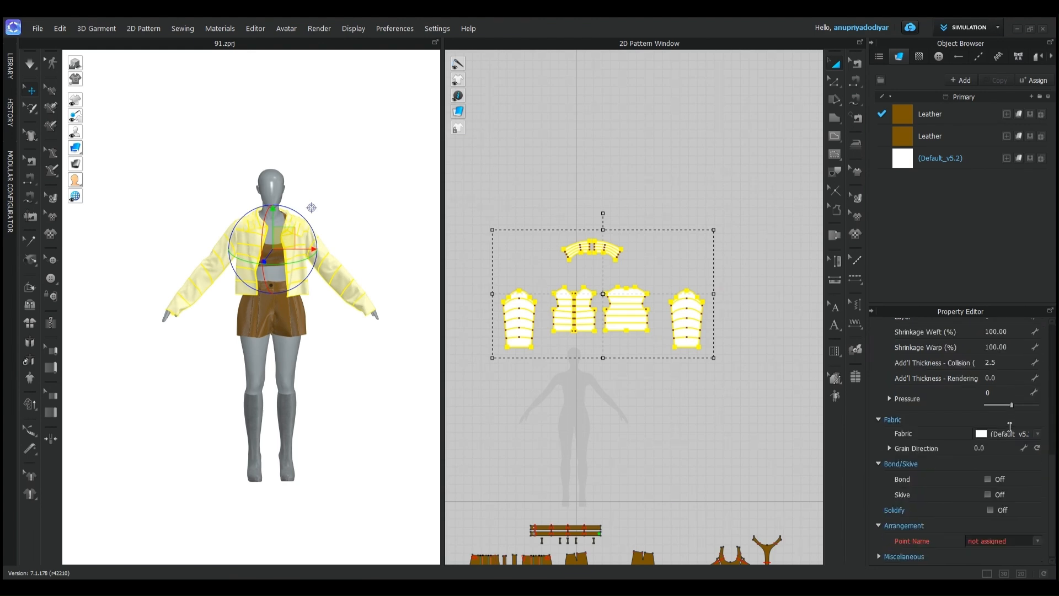
pyautogui.click(1003, 391)
pyautogui.write('15')
pyautogui.click(631, 393)
# Step: Clone all jacket pieces with Layer Clone (Under) and place the copies directly below the originals in the 2D window
pyautogui.moveTo(465, 196); pyautogui.dragTo(715, 359)
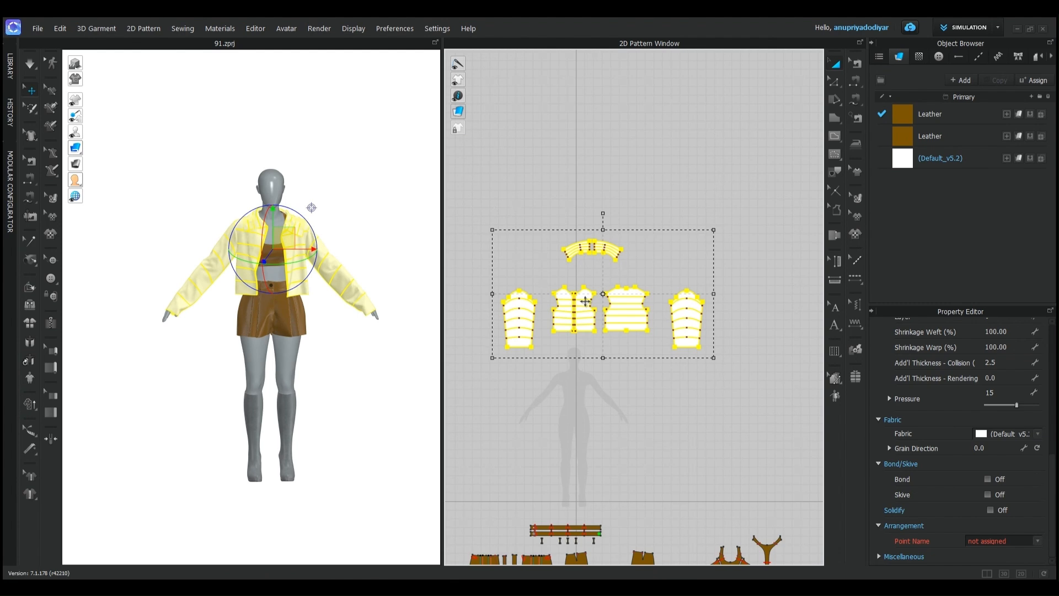
pyautogui.rightClick(585, 301)
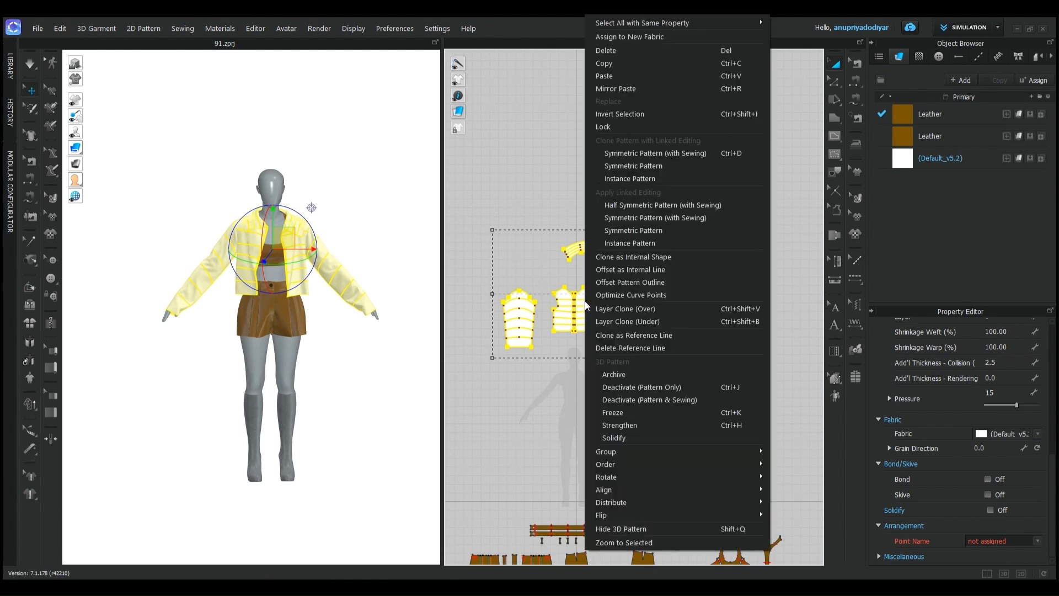
pyautogui.click(619, 322)
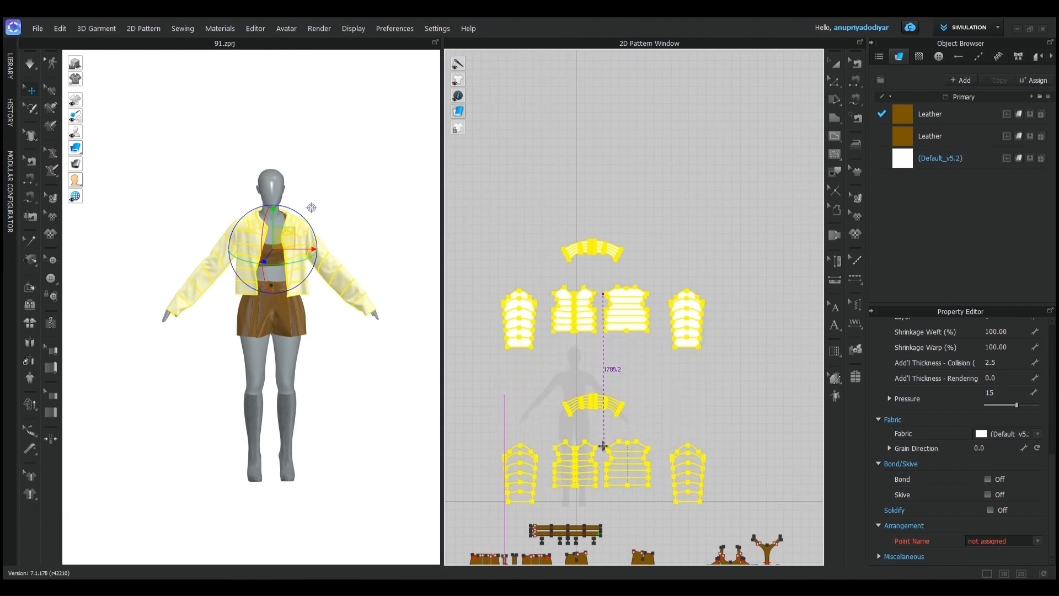
pyautogui.click(603, 445)
pyautogui.click(606, 450)
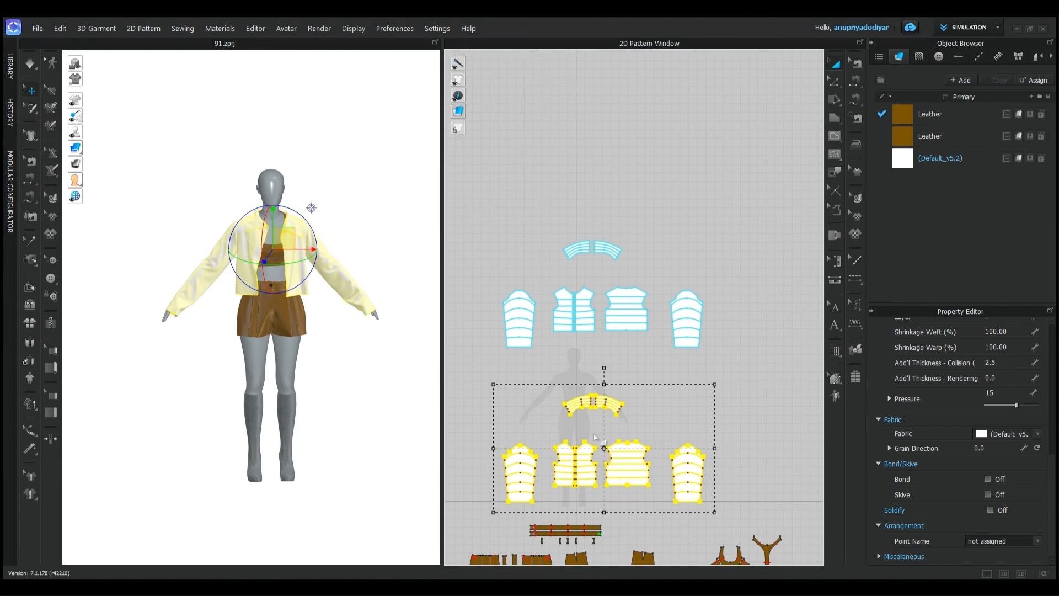
pyautogui.click(578, 352)
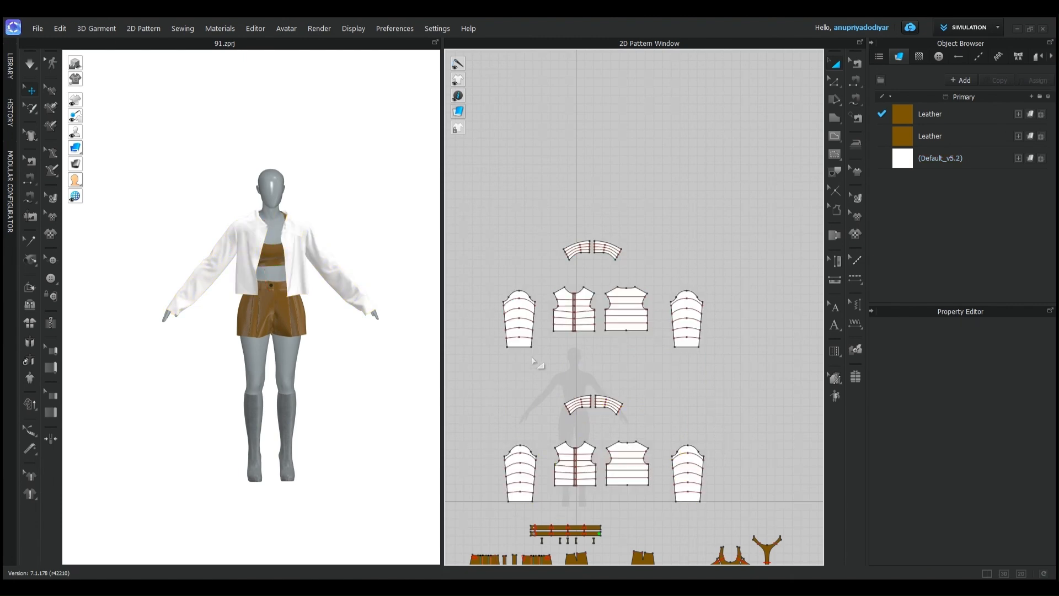
# Step: Set the pressure of all the cloned jacket pieces to -15 and check it on one cloned front piece
pyautogui.moveTo(500, 374); pyautogui.dragTo(746, 513)
pyautogui.click(1001, 391)
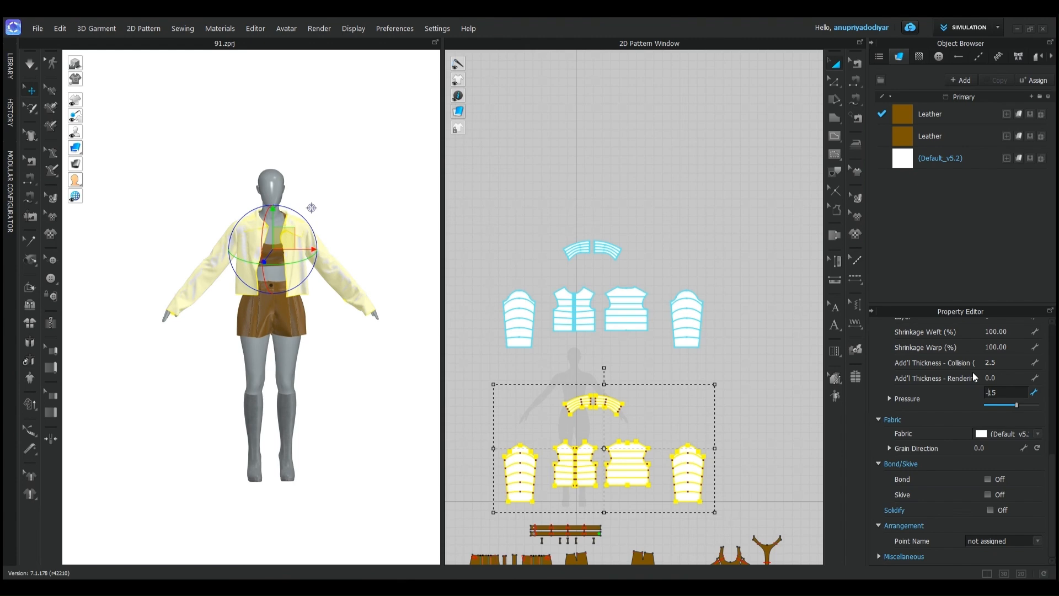
pyautogui.click(763, 398)
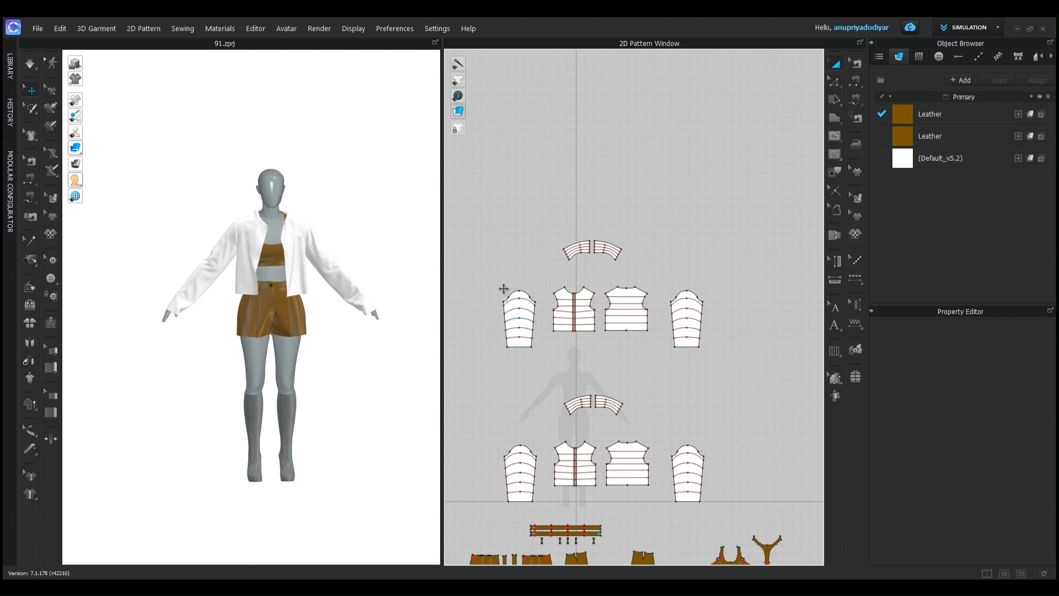
pyautogui.click(590, 447)
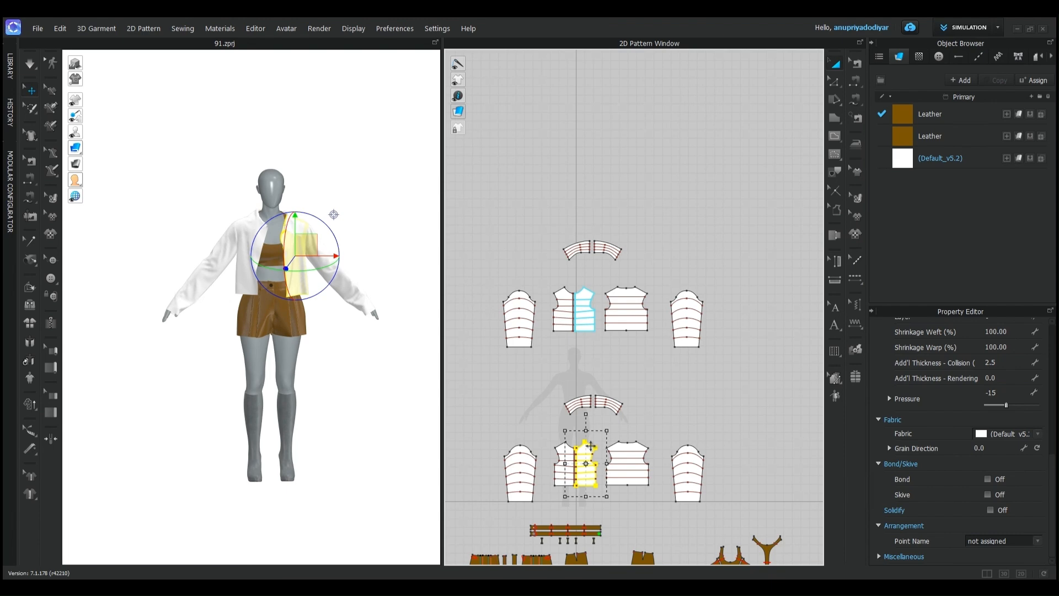
pyautogui.click(727, 409)
# Step: Run the simulation to inflate the layered jacket on the avatar
pyautogui.scroll(5, 226, 290)
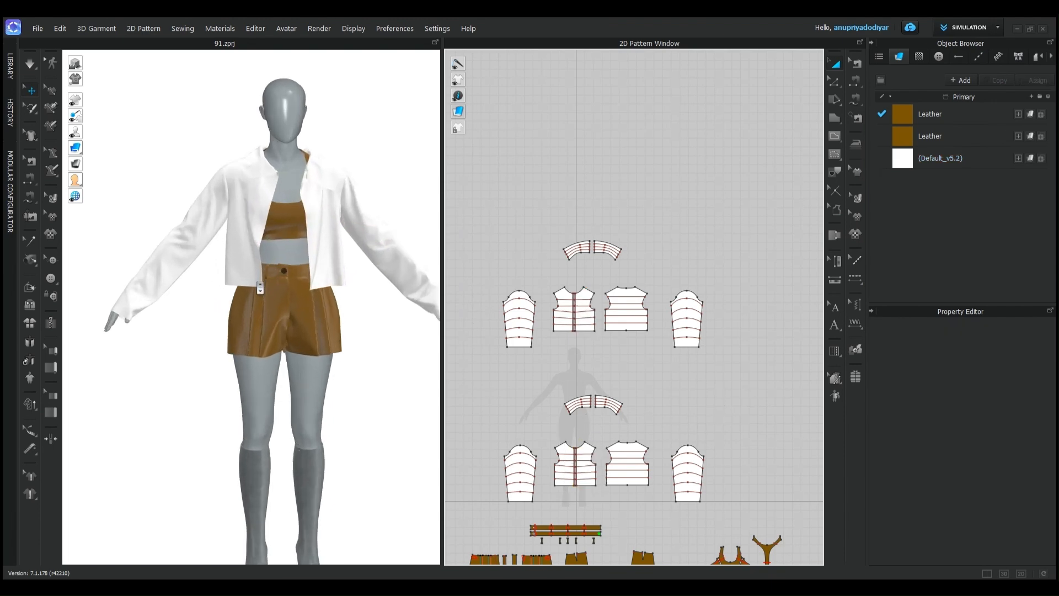
pyautogui.press('space')
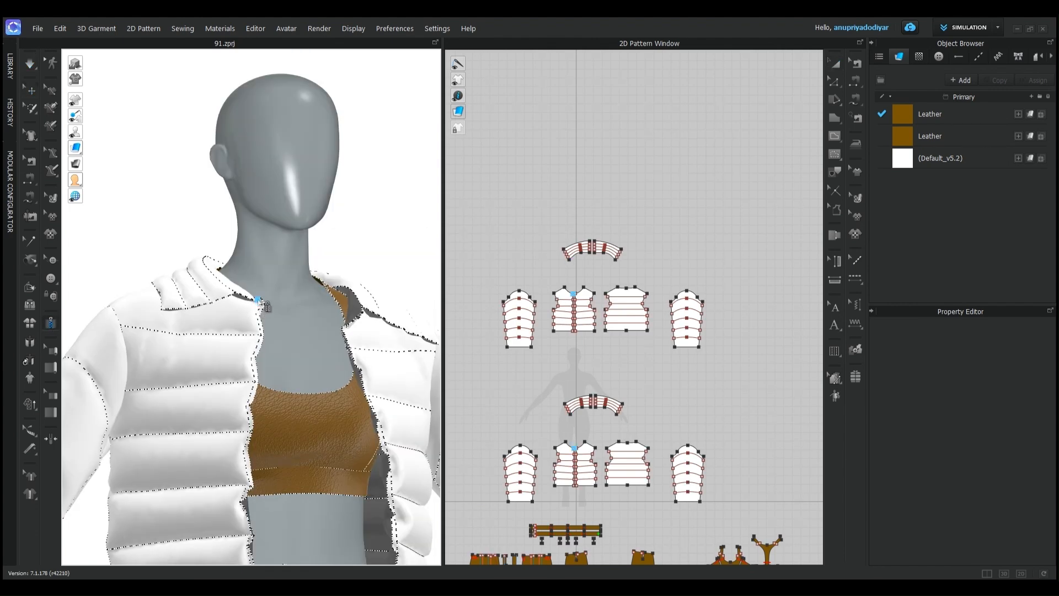
# Step: Draw the first zipper side along the avatar's right front opening edge, from the neckline to the hem
pyautogui.click(257, 298)
pyautogui.scroll(5, 243, 485)
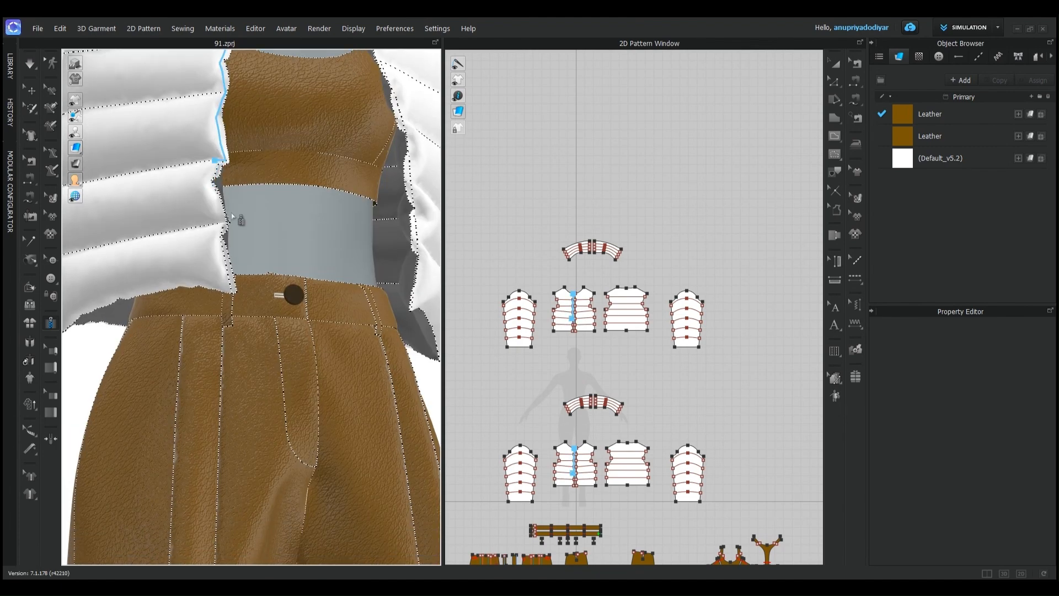
pyautogui.doubleClick(230, 291)
# Step: Draw the matching zipper side along the avatar's left front opening edge, from the collar corner to the hem
pyautogui.moveTo(231, 291); pyautogui.dragTo(237, 220, button='right')
pyautogui.moveTo(237, 221); pyautogui.dragTo(223, 346, button='middle')
pyautogui.click(234, 204)
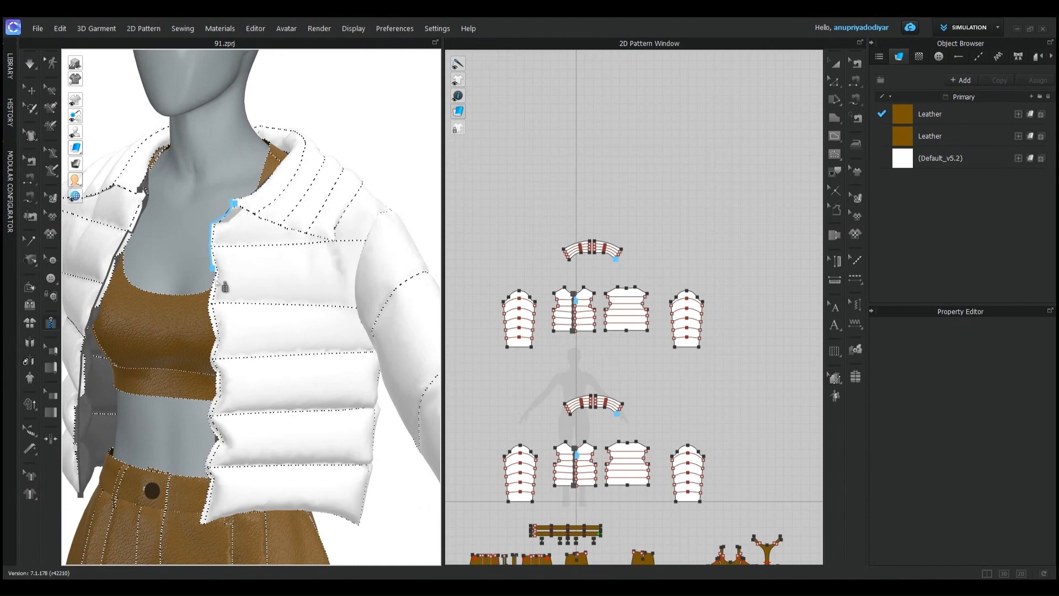
pyautogui.doubleClick(207, 522)
pyautogui.click(205, 520)
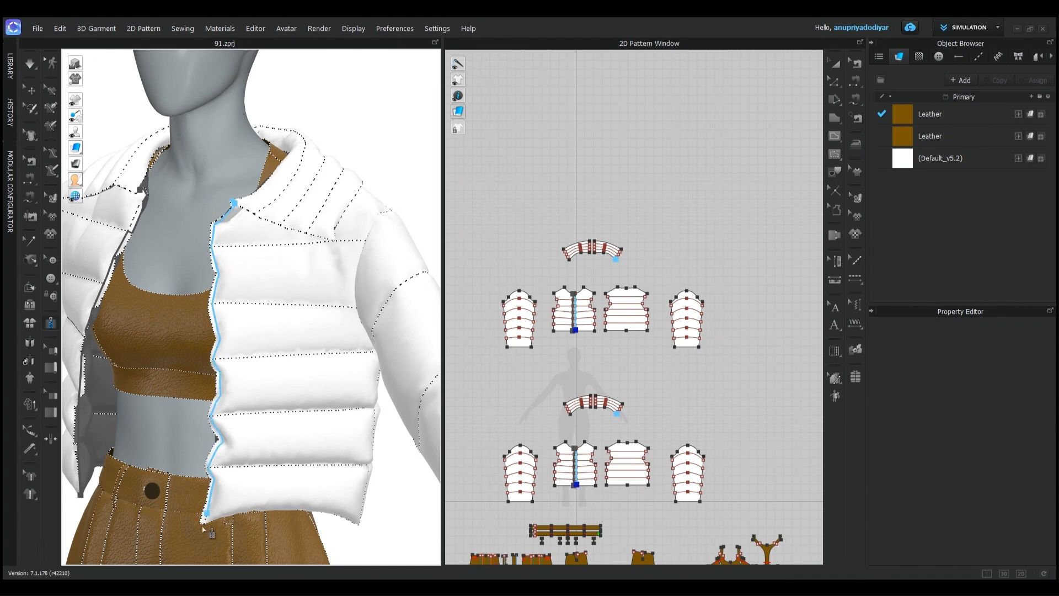
pyautogui.moveTo(202, 528); pyautogui.dragTo(249, 519, button='right')
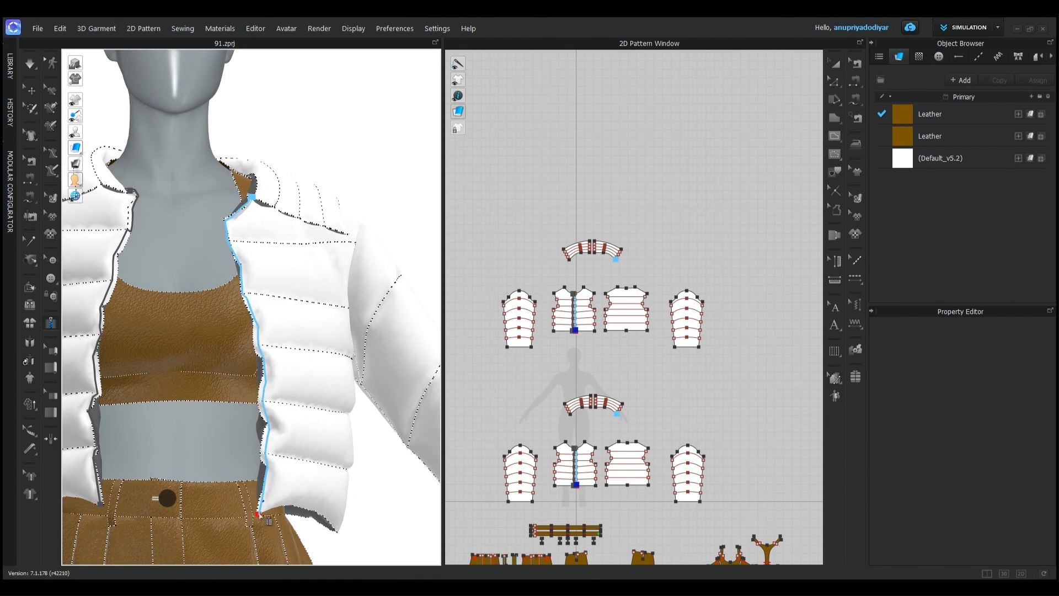
pyautogui.scroll(2, 254, 477)
pyautogui.moveTo(253, 476); pyautogui.dragTo(223, 184, button='middle')
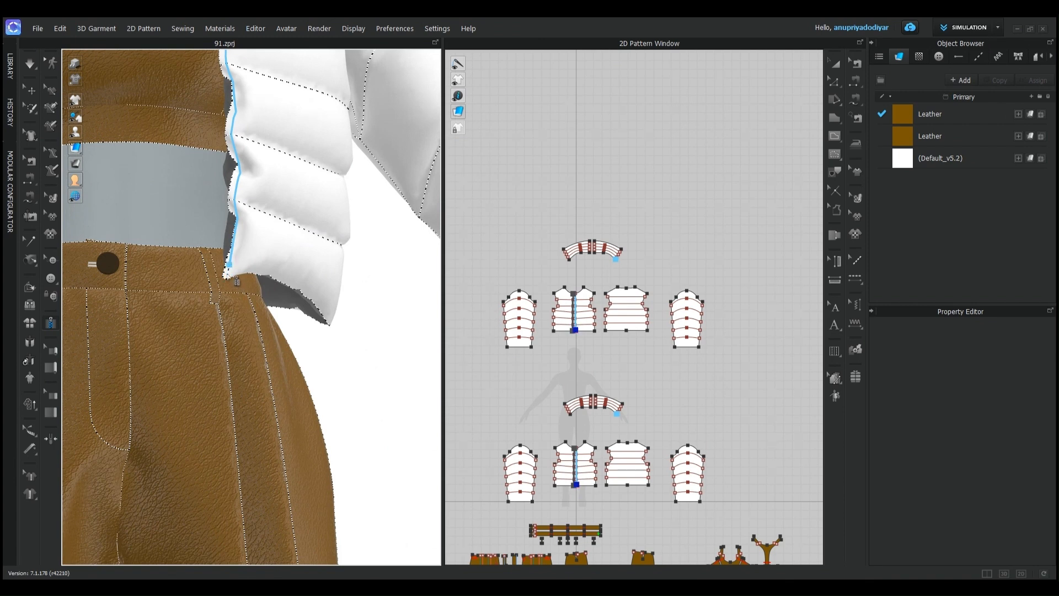
pyautogui.doubleClick(226, 275)
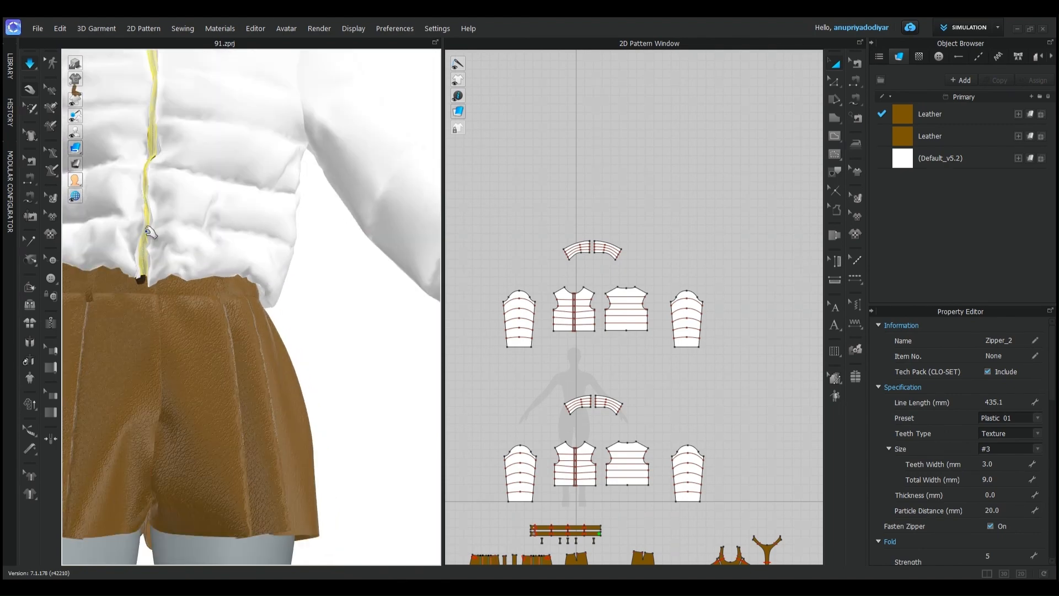
# Step: Select the zipper slider at the neckline and adjust its rotation with the gizmo
pyautogui.scroll(-5, 156, 244)
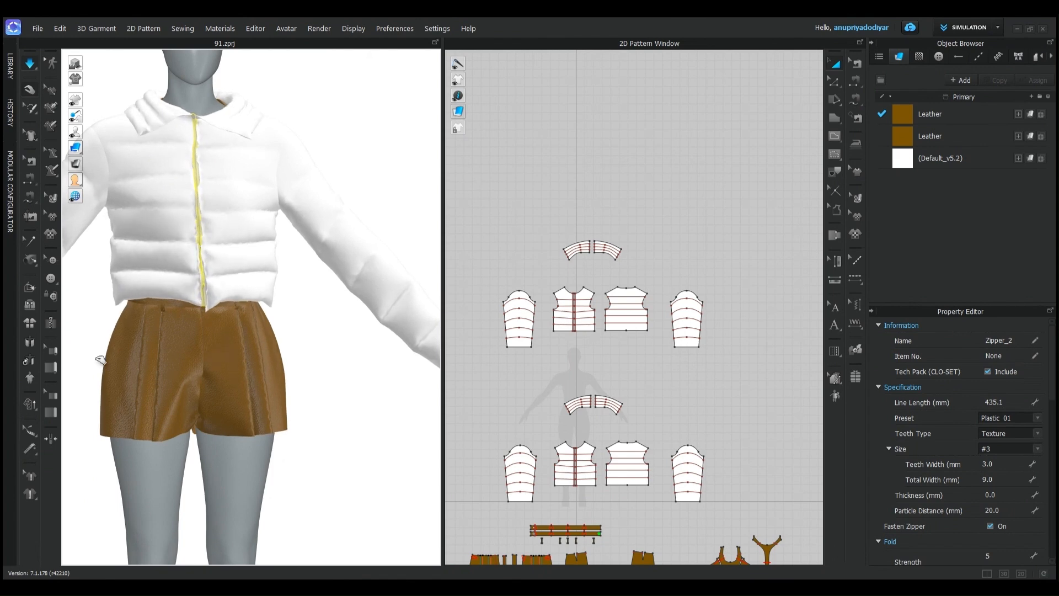
pyautogui.click(108, 306)
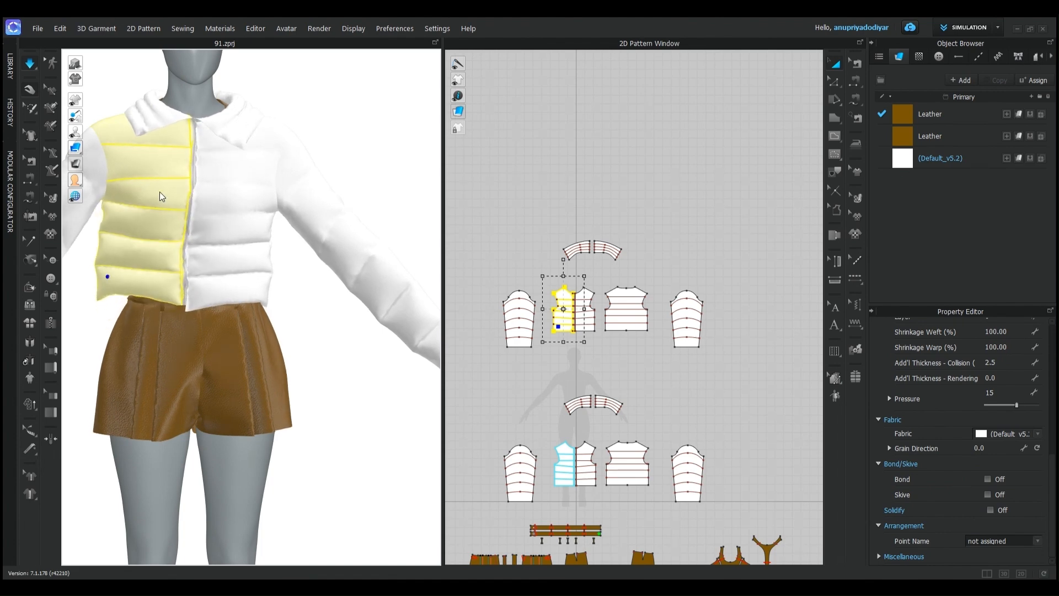
pyautogui.click(51, 323)
pyautogui.click(30, 89)
pyautogui.scroll(10, 201, 208)
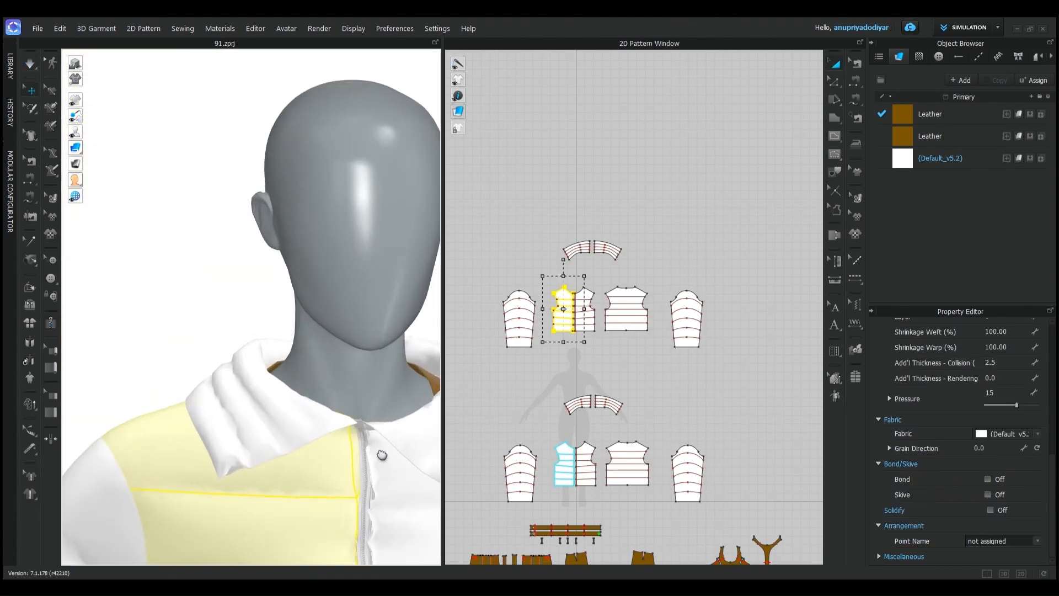
pyautogui.click(323, 308)
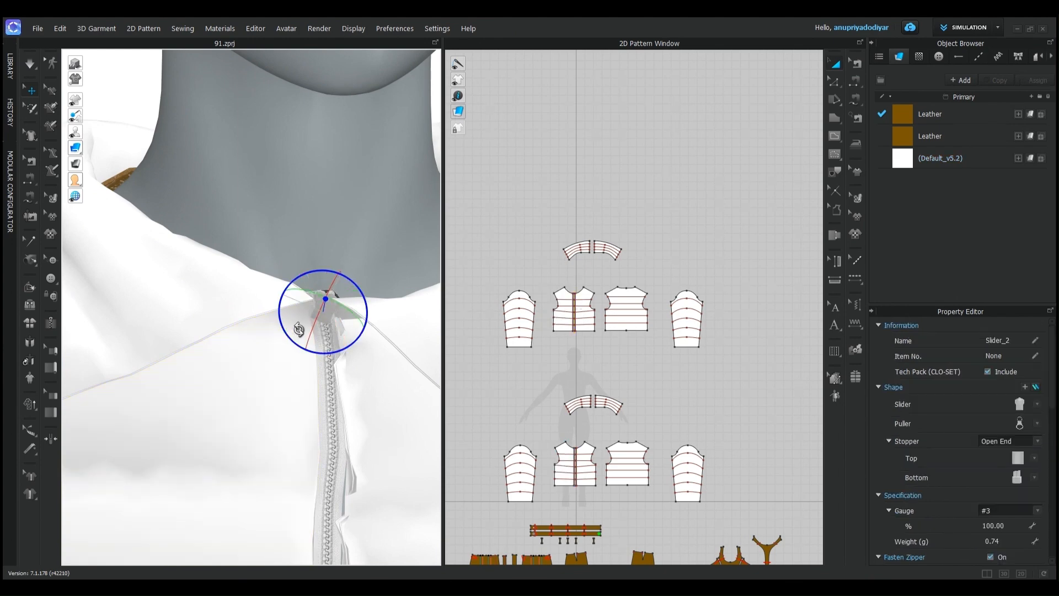
pyautogui.moveTo(322, 291); pyautogui.dragTo(365, 325)
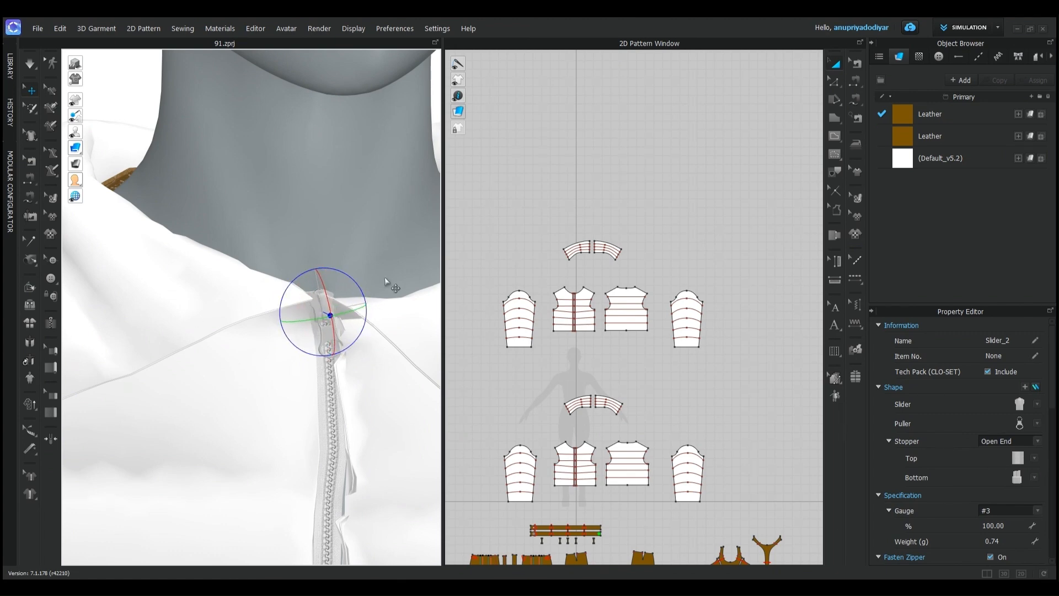
pyautogui.click(385, 281)
pyautogui.click(459, 243)
# Step: Slide the zipper slider from the neckline partway down the front opening and simulate the jacket
pyautogui.scroll(-5, 348, 336)
pyautogui.moveTo(346, 333); pyautogui.dragTo(326, 110, button='middle')
pyautogui.scroll(-1, 323, 246)
pyautogui.scroll(-1, 324, 245)
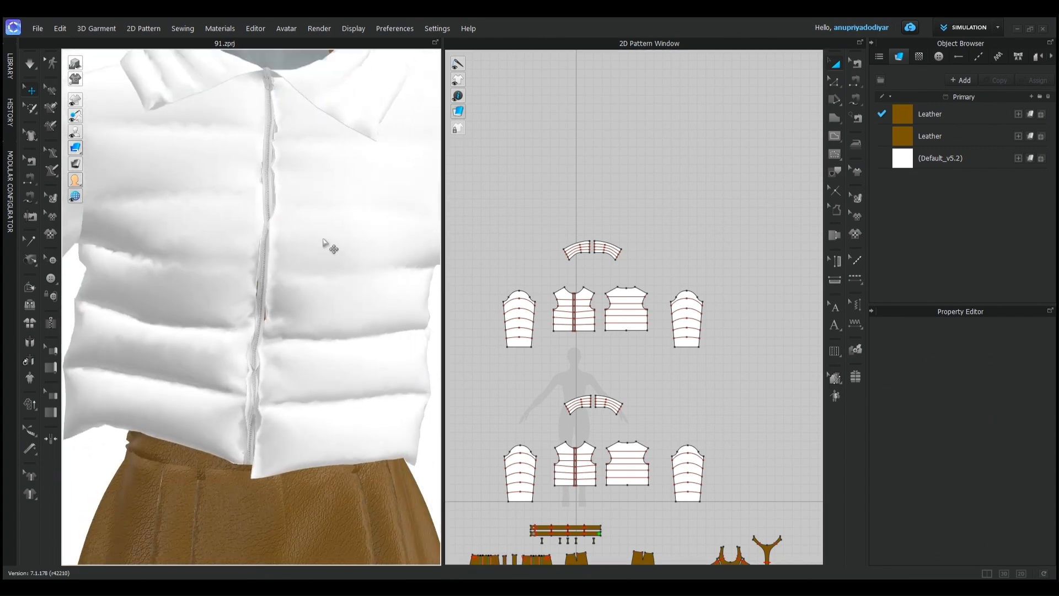
pyautogui.click(266, 82)
pyautogui.moveTo(267, 82); pyautogui.dragTo(270, 310)
pyautogui.press('space')
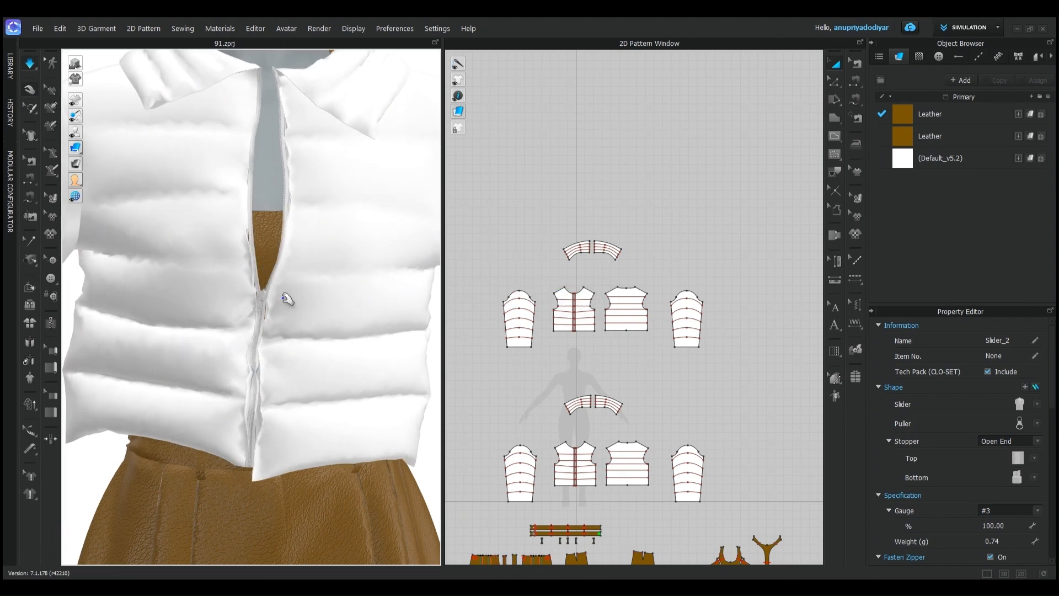
# Step: Pause the simulation, lower the zipper slider to open more of the chest, and simulate again
pyautogui.press('space')
pyautogui.moveTo(281, 317); pyautogui.dragTo(270, 348)
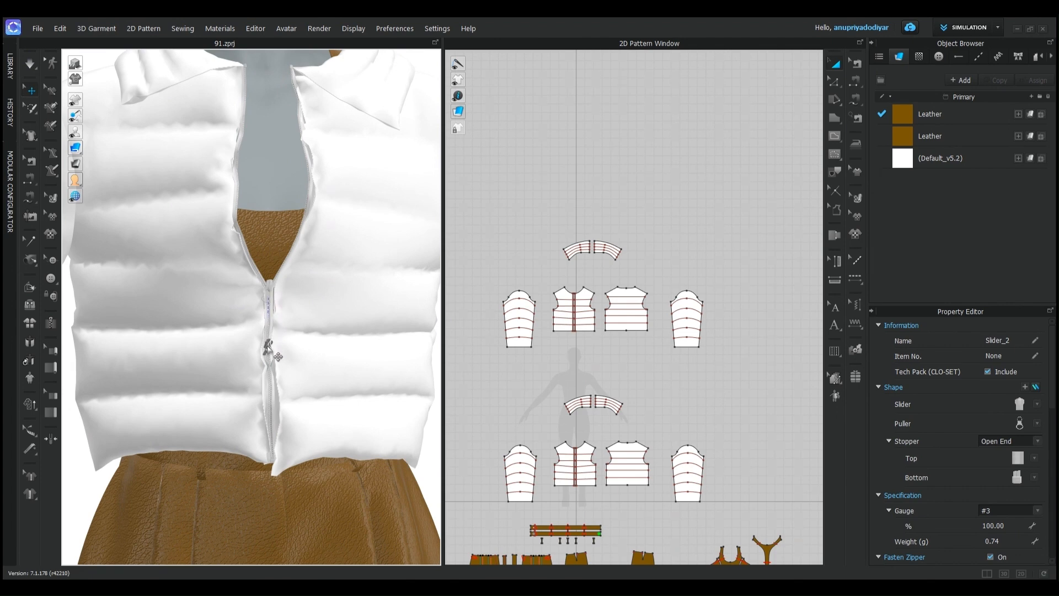
pyautogui.press('space')
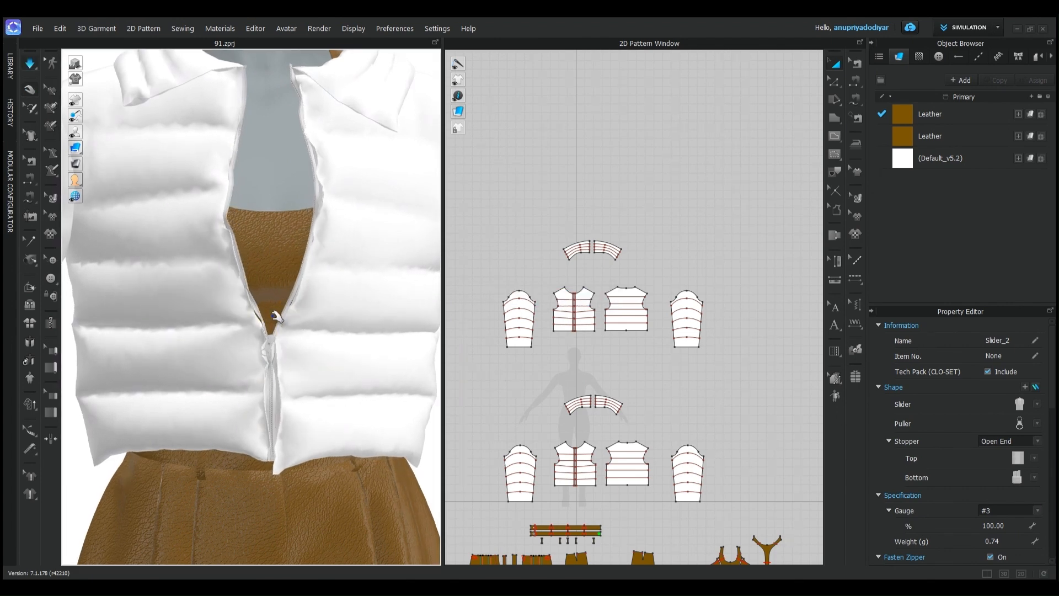
# Step: Stop the simulation and pull the zipper slider further down toward the hem
pyautogui.scroll(-5, 277, 317)
pyautogui.press('space')
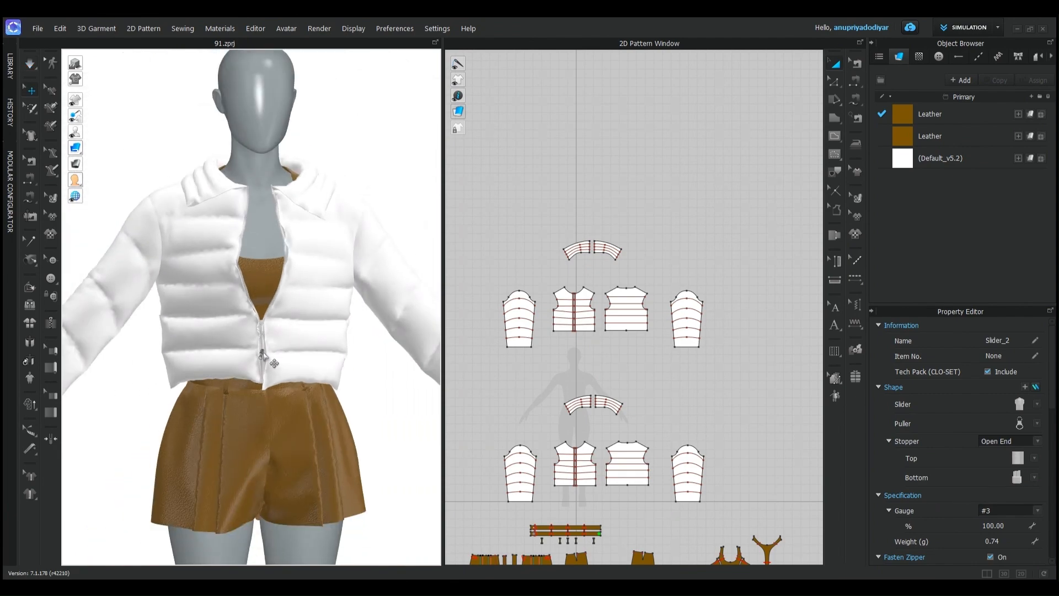
pyautogui.scroll(6, 284, 387)
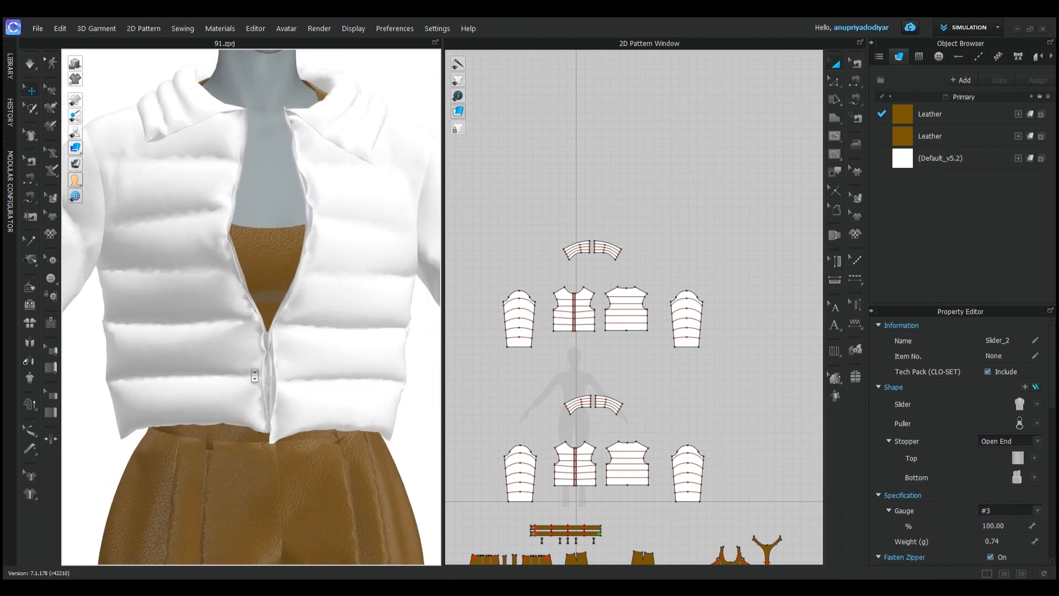
pyautogui.moveTo(262, 349); pyautogui.dragTo(248, 382)
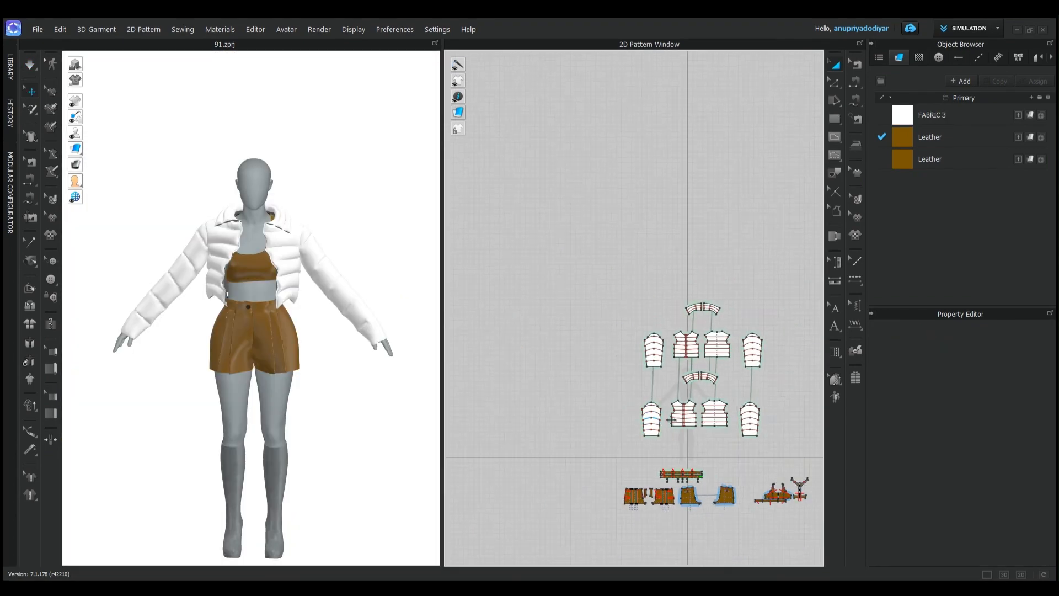
# Step: Start adding puckering to segments and set the active Default Puckering's material to Nylon
pyautogui.scroll(-3, 650, 353)
pyautogui.moveTo(758, 428); pyautogui.dragTo(664, 359, button='right')
pyautogui.scroll(8, 604, 303)
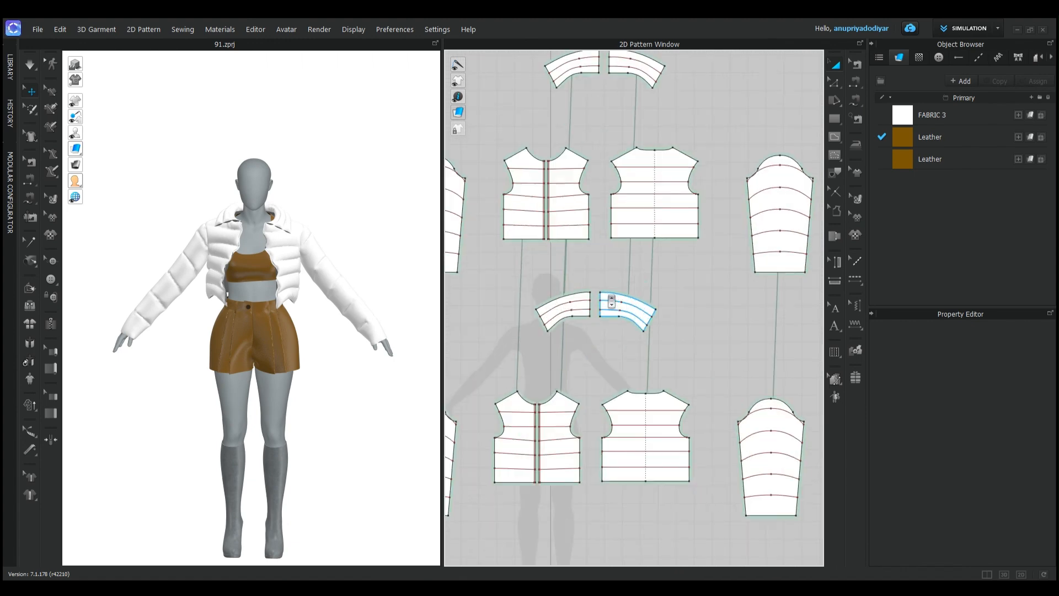
pyautogui.moveTo(579, 267); pyautogui.dragTo(629, 354, button='right')
pyautogui.scroll(-4, 696, 428)
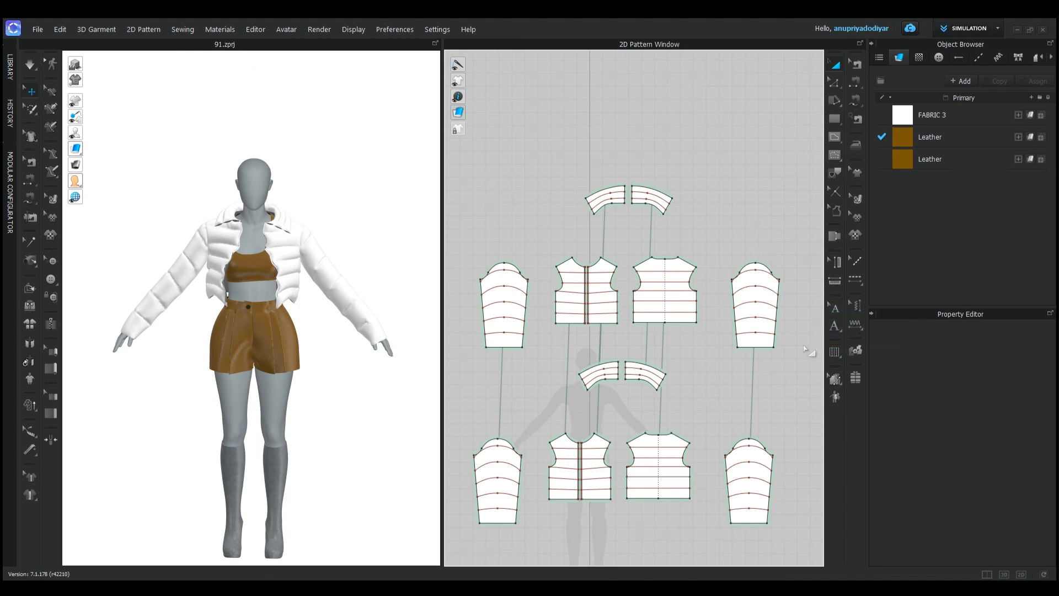
pyautogui.click(855, 325)
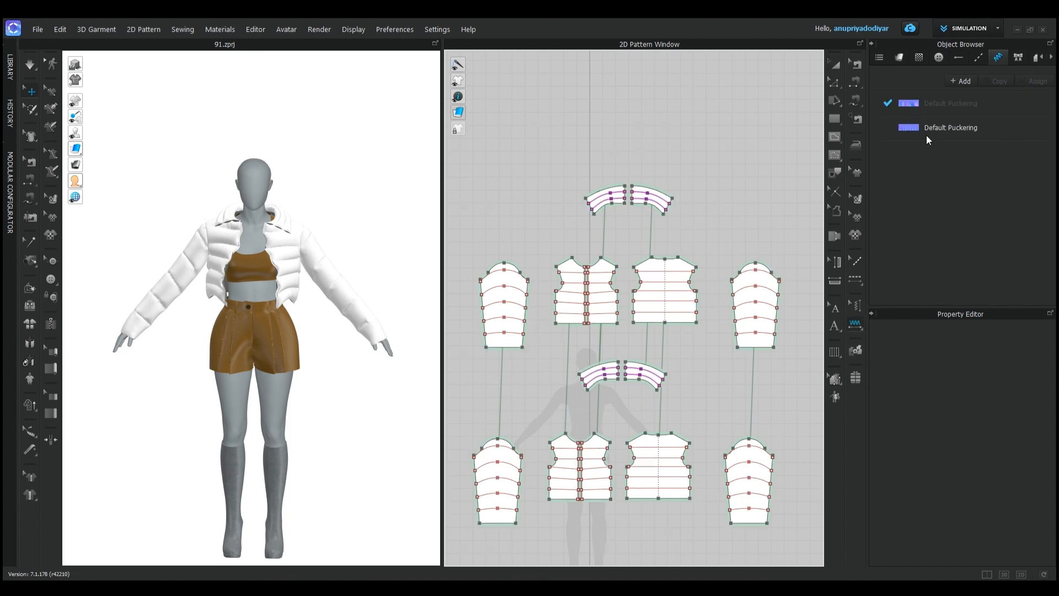
pyautogui.click(974, 104)
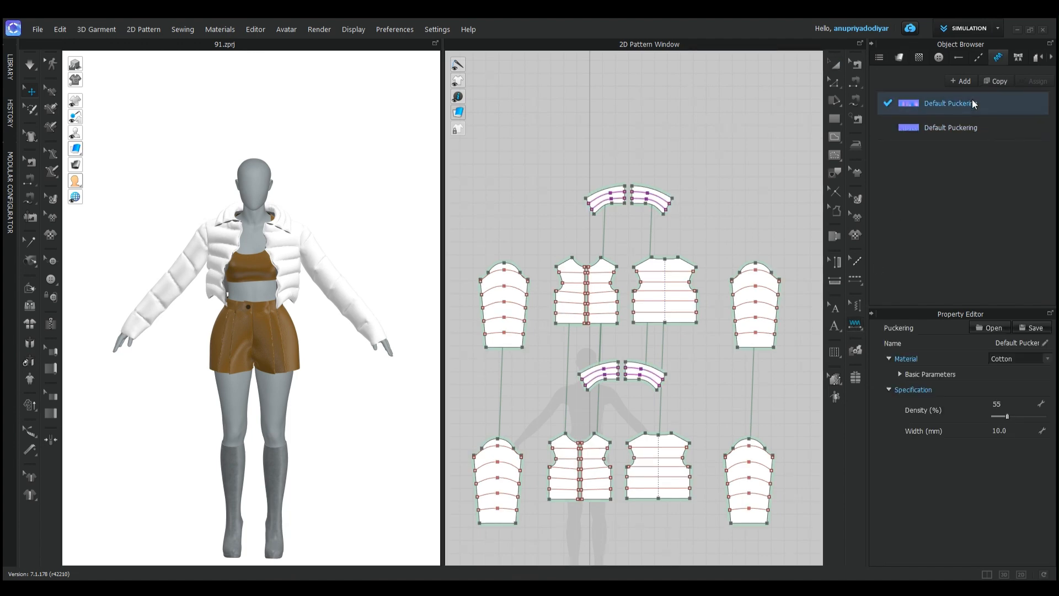
pyautogui.click(1048, 358)
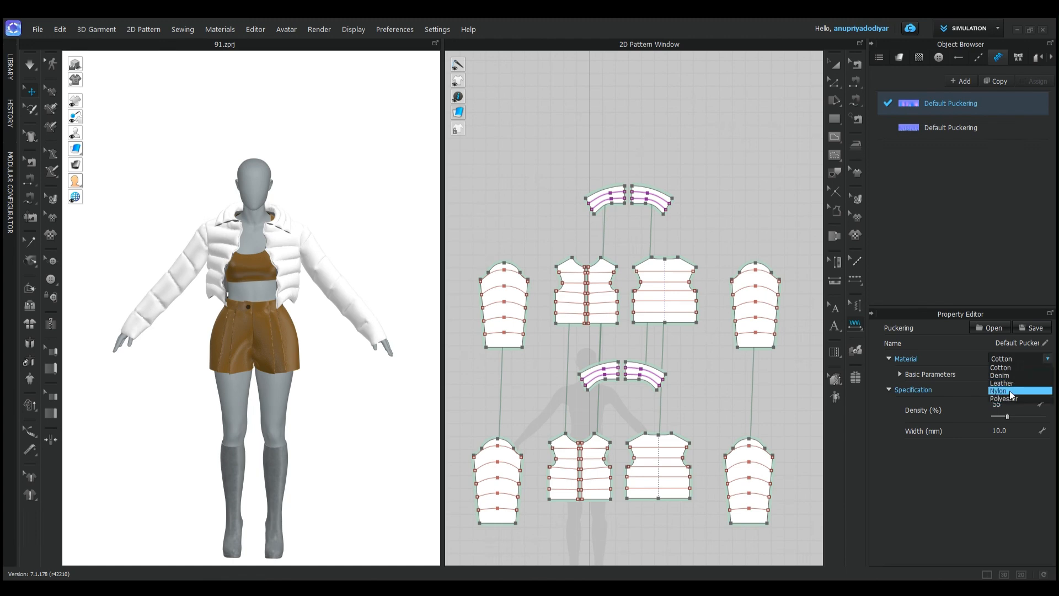
pyautogui.click(1009, 391)
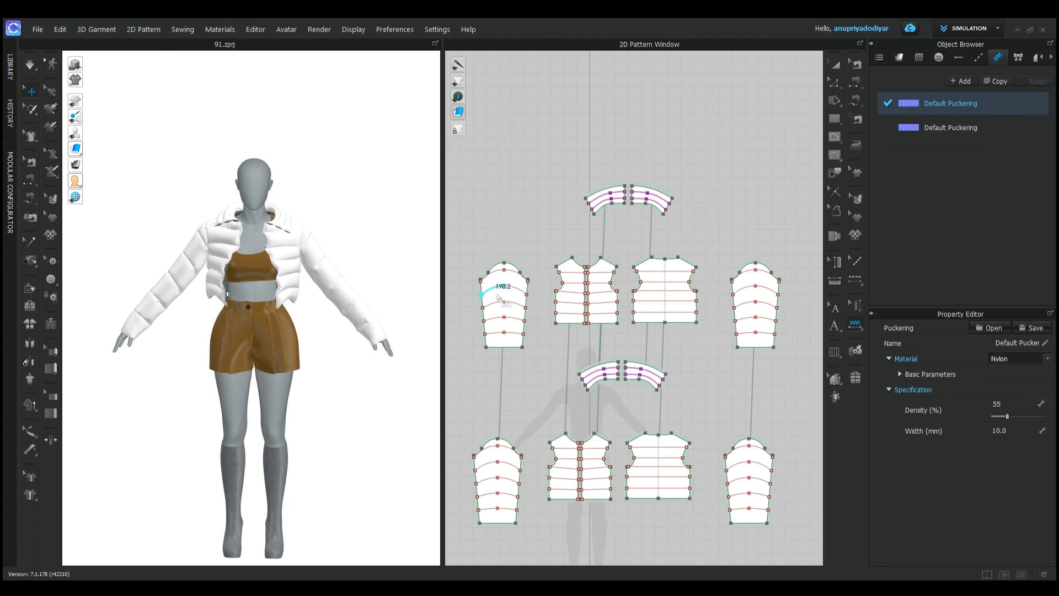
# Step: Apply the nylon puckering to the curved internal lines of the leftmost sleeve in the upper set of jacket patterns
pyautogui.click(513, 278)
pyautogui.click(514, 276)
pyautogui.click(502, 293)
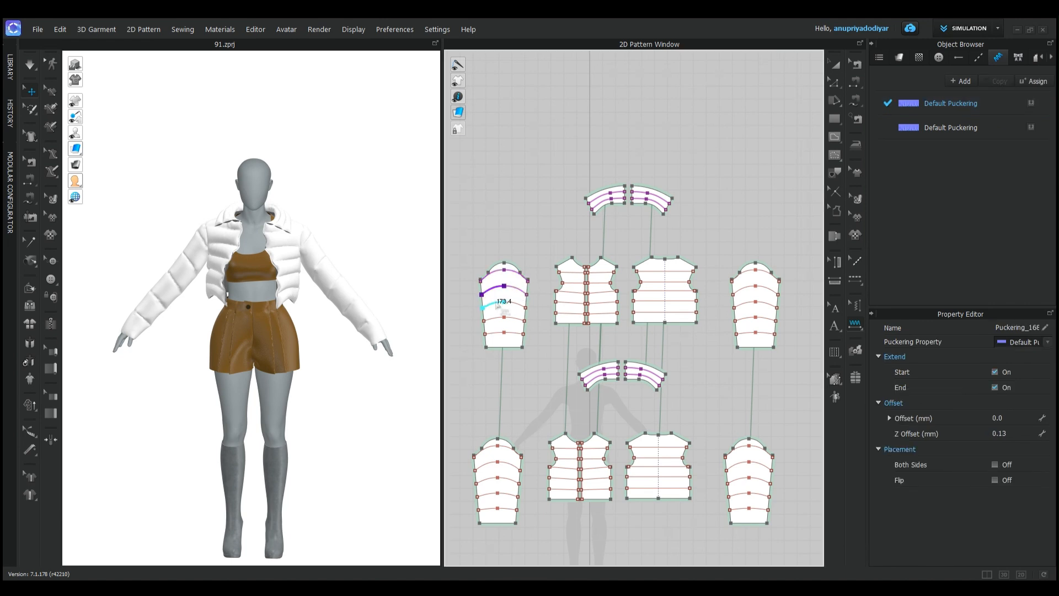
pyautogui.click(496, 331)
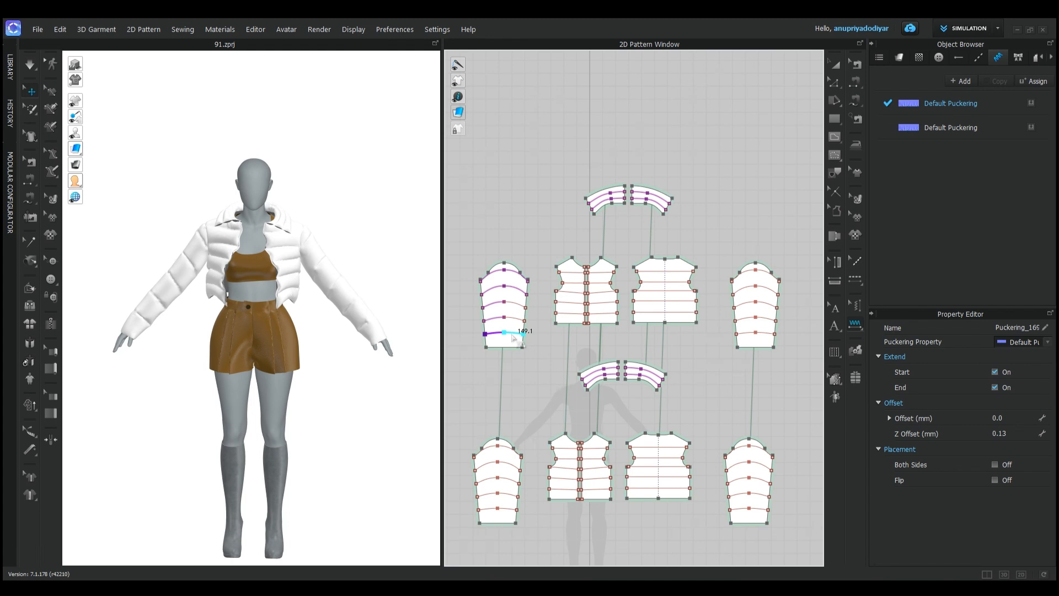
pyautogui.click(512, 325)
# Step: Apply the puckering to the horizontal quilting lines on both front panels of the upper pattern set
pyautogui.click(571, 313)
pyautogui.click(574, 307)
pyautogui.click(574, 296)
pyautogui.click(574, 287)
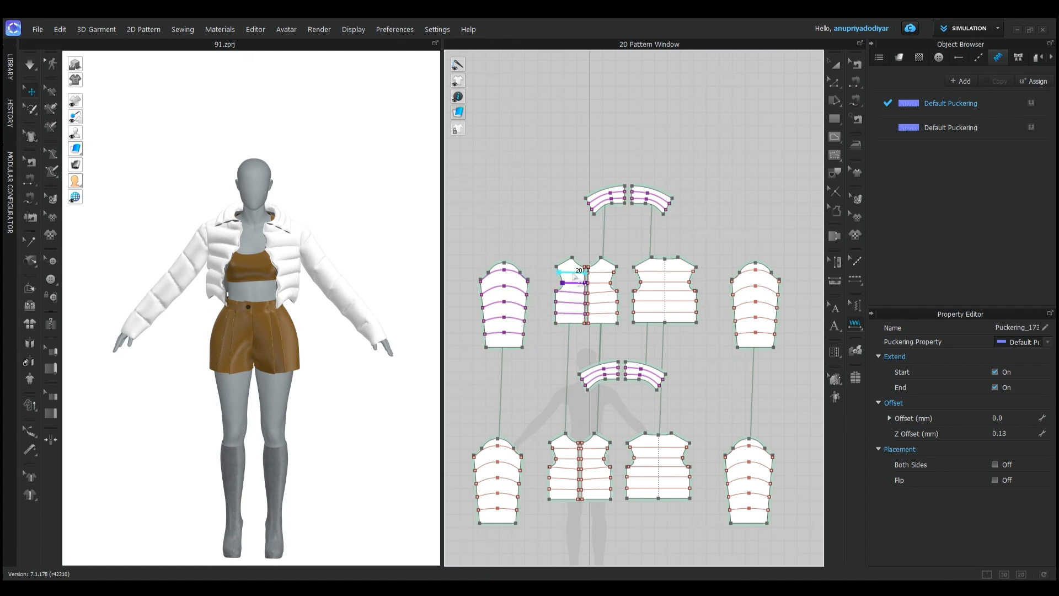
pyautogui.click(605, 274)
pyautogui.click(605, 284)
pyautogui.click(604, 293)
pyautogui.click(604, 303)
pyautogui.click(604, 313)
# Step: Apply the puckering to the horizontal quilting lines on the back panel of the upper pattern set
pyautogui.click(656, 312)
pyautogui.click(657, 301)
pyautogui.click(656, 291)
pyautogui.click(656, 281)
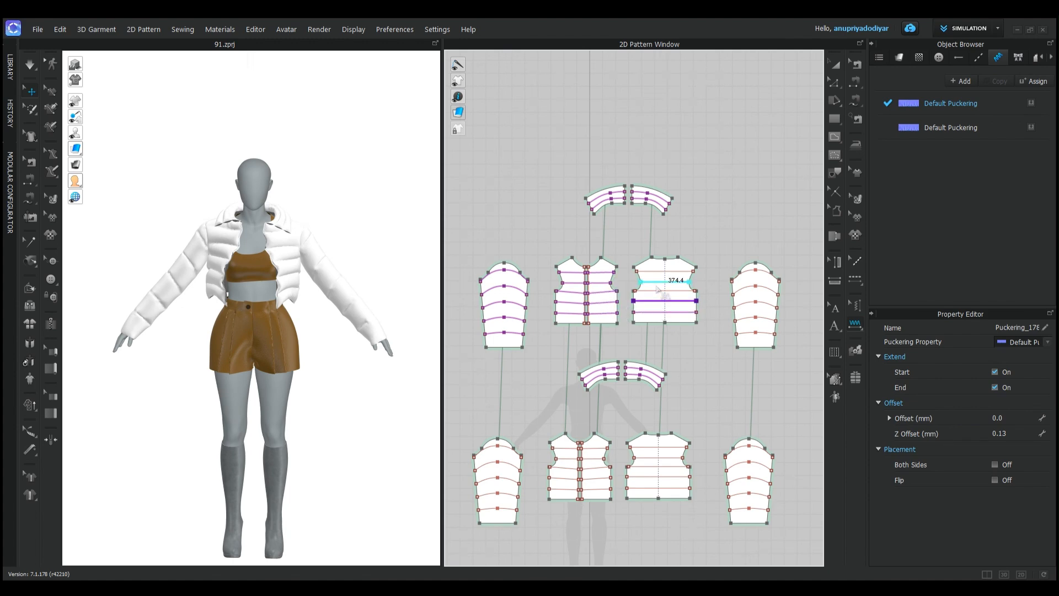
pyautogui.click(659, 272)
# Step: Apply the puckering to the curved internal lines of the rightmost sleeve in the upper pattern set
pyautogui.click(743, 288)
pyautogui.click(768, 276)
pyautogui.click(767, 306)
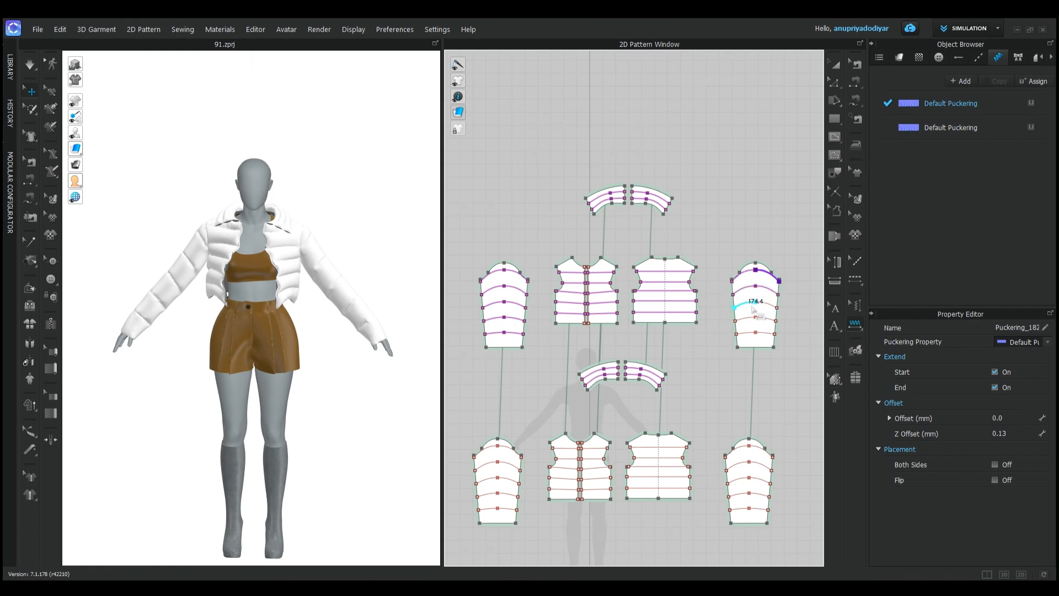
pyautogui.click(769, 318)
pyautogui.click(769, 332)
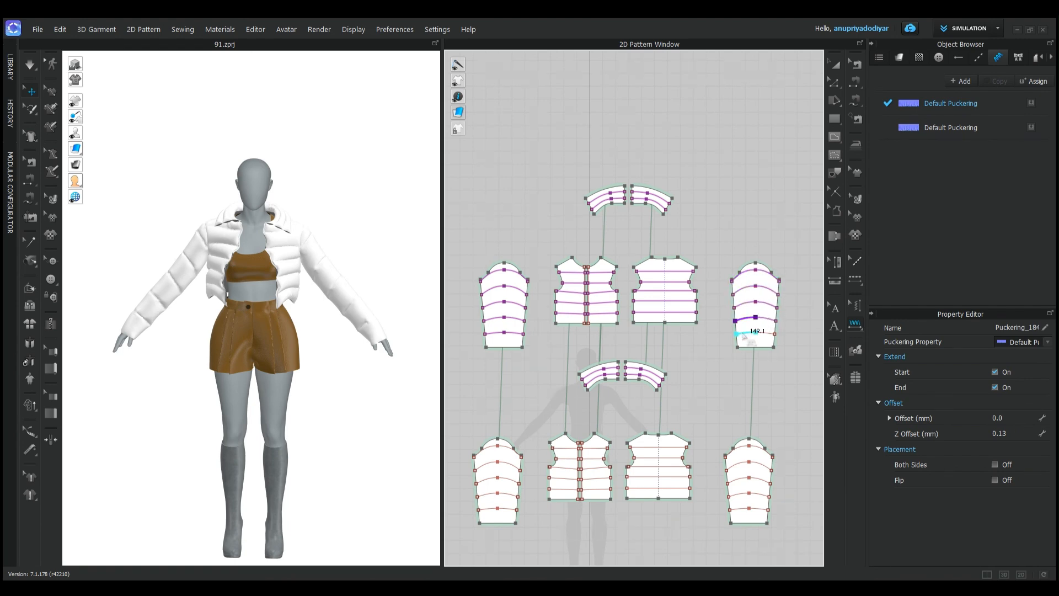
pyautogui.scroll(5, 611, 195)
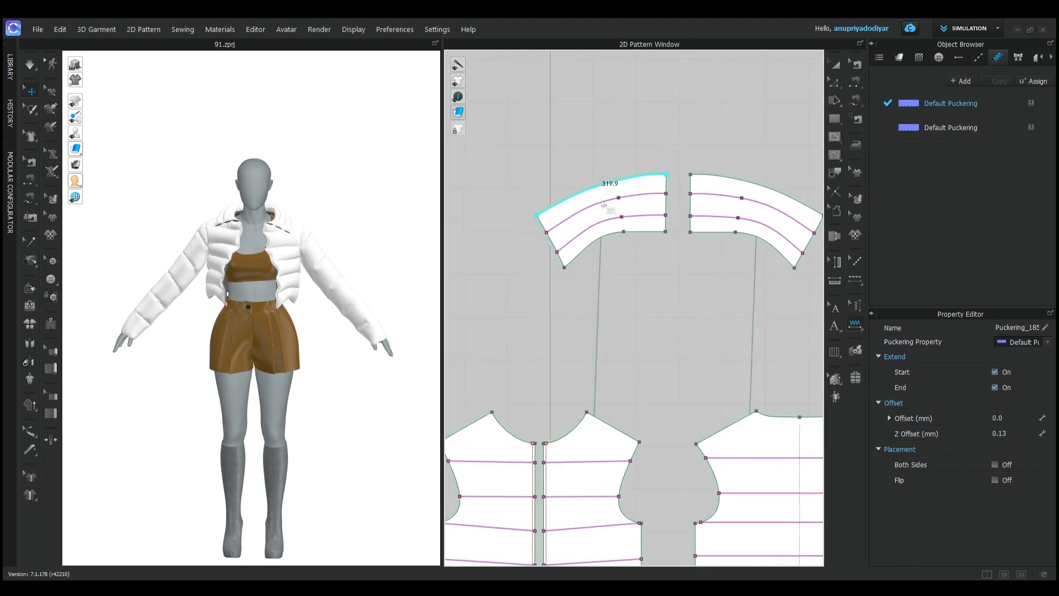
pyautogui.click(595, 218)
pyautogui.click(515, 342)
pyautogui.scroll(-5, 634, 248)
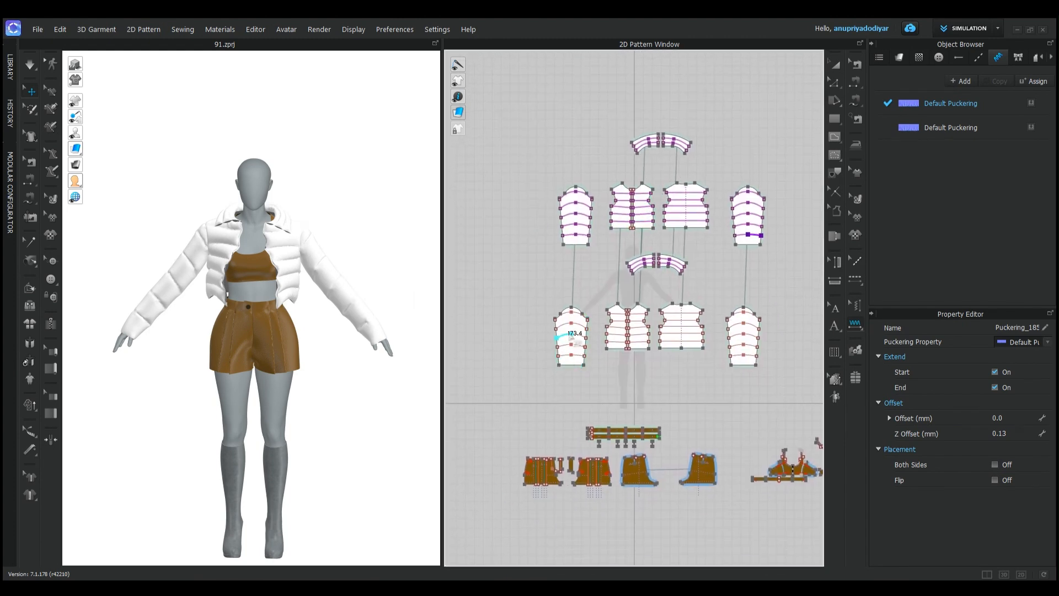
pyautogui.click(555, 333)
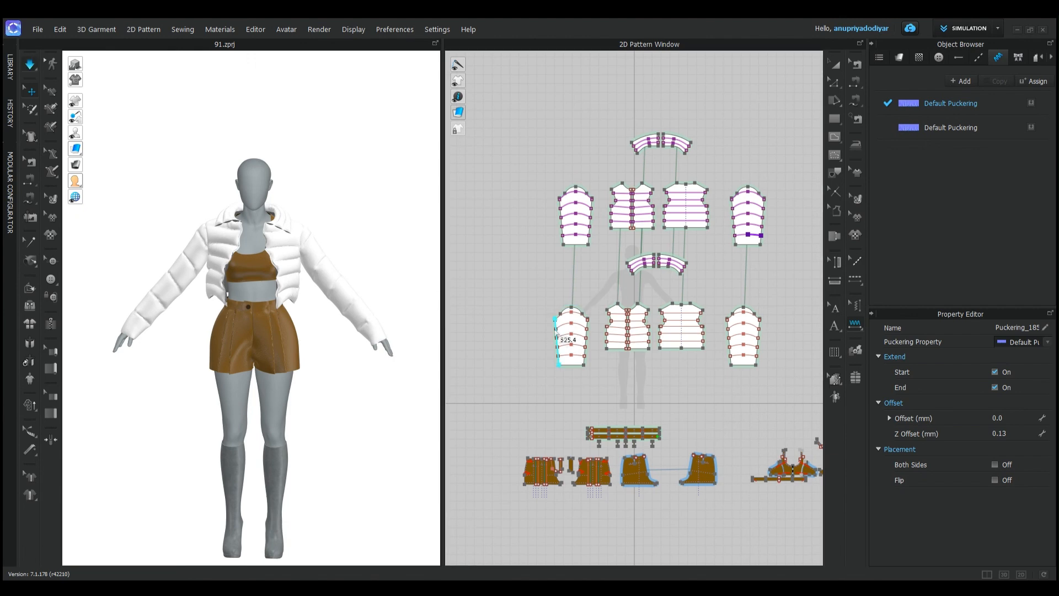
# Step: Pull the lower corner of the jacket's front panel down during simulation, switch to the move tool, and inspect the quilting
pyautogui.click(835, 62)
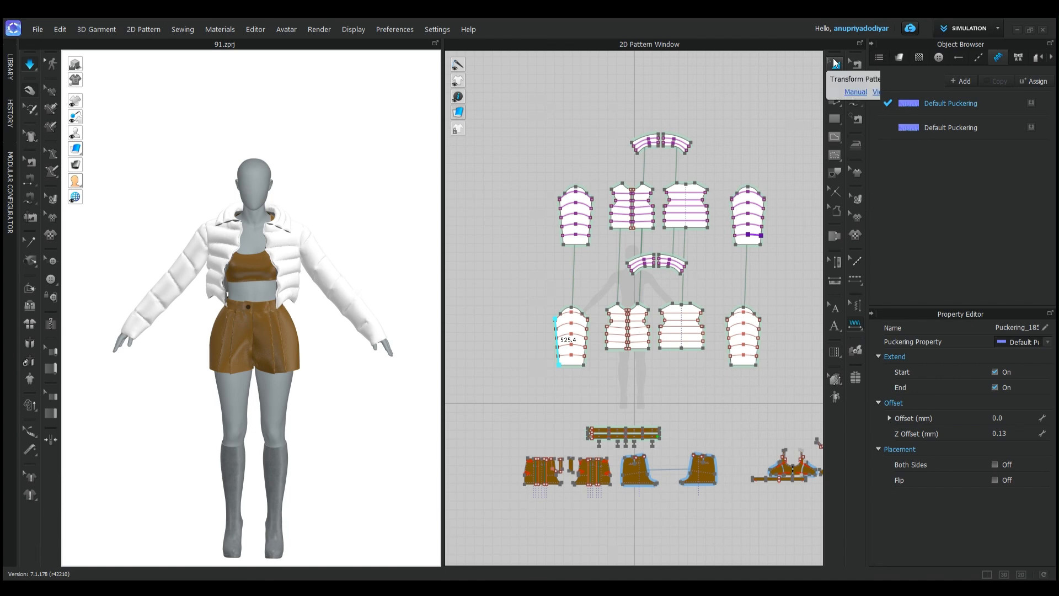
pyautogui.click(220, 292)
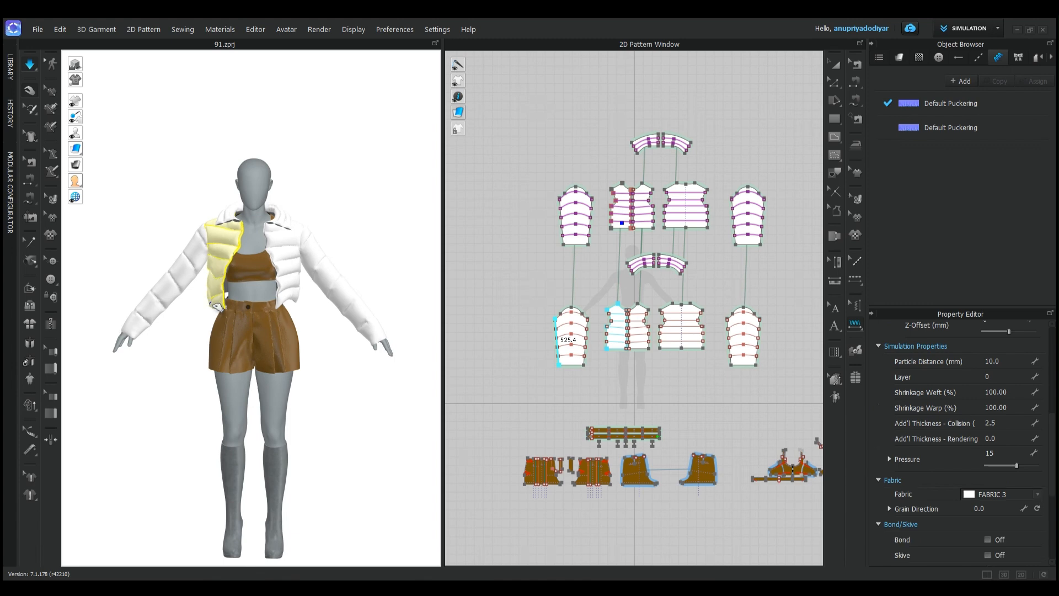
pyautogui.moveTo(218, 305); pyautogui.dragTo(217, 308)
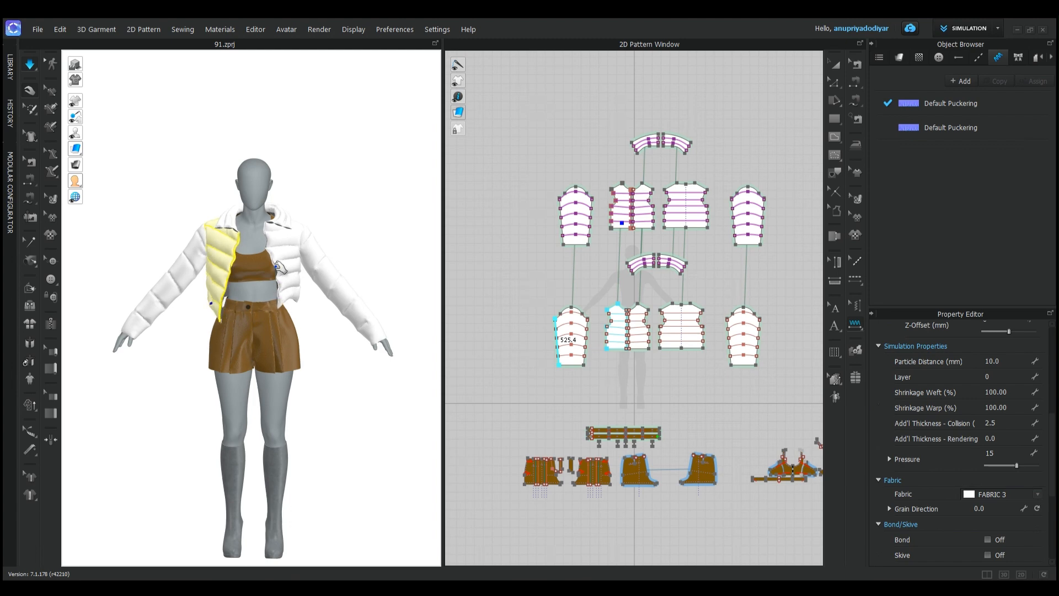
pyautogui.press('w')
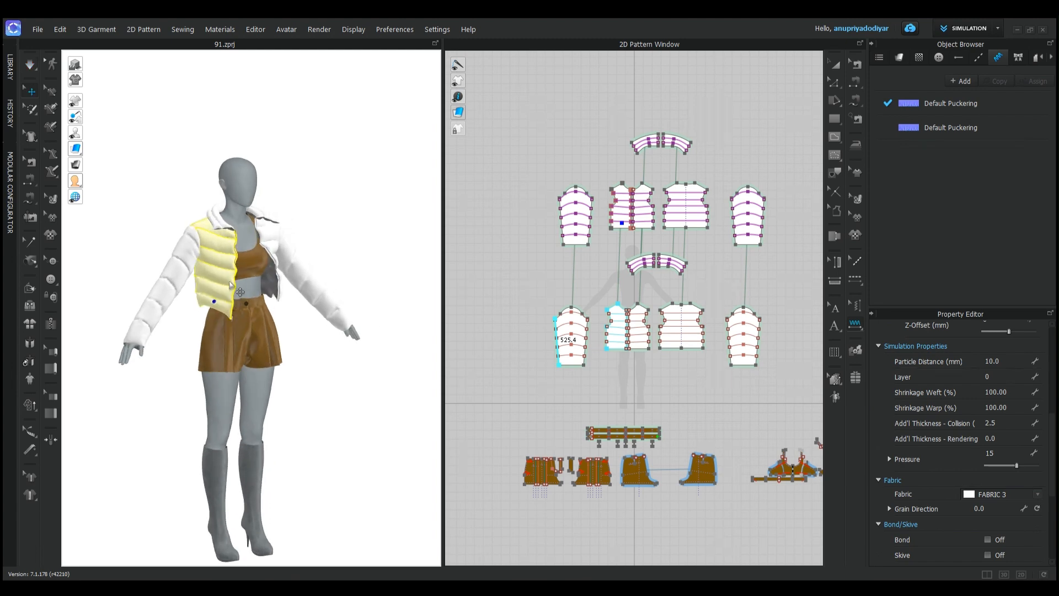
pyautogui.scroll(10, 300, 283)
pyautogui.scroll(8, 220, 314)
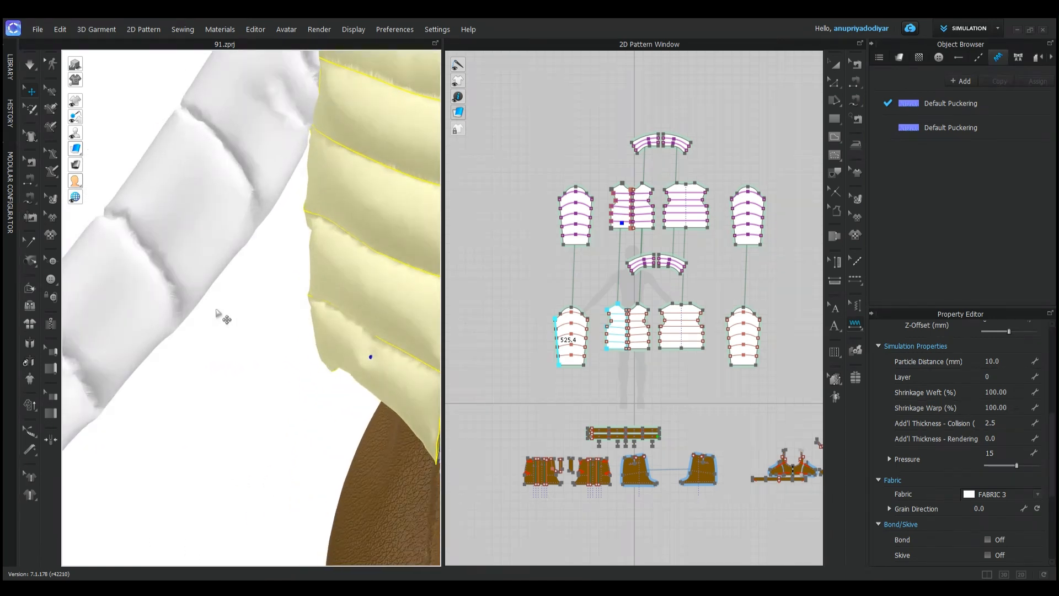
pyautogui.scroll(-10, 220, 317)
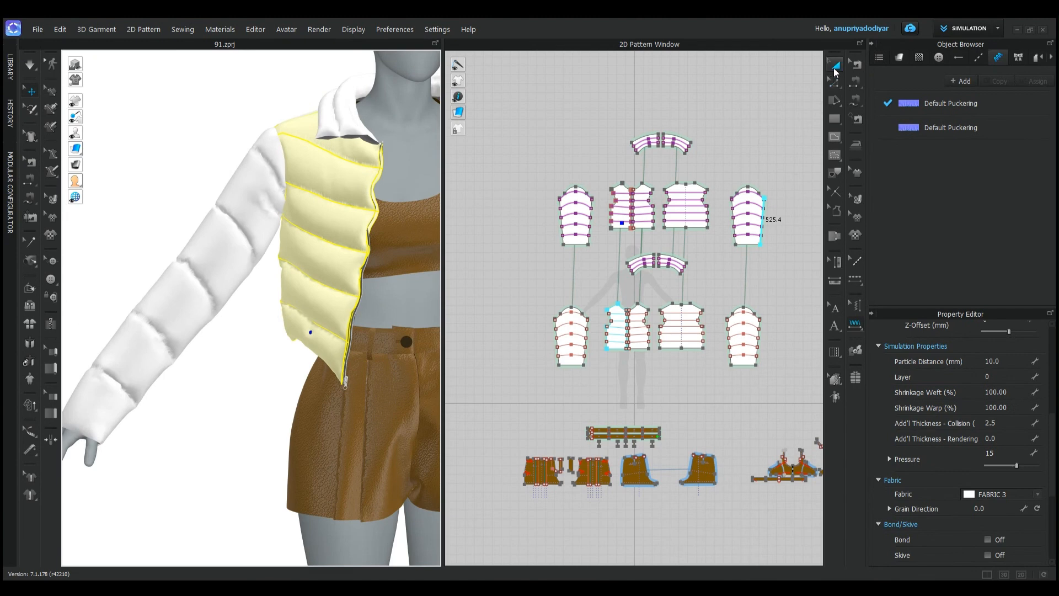
# Step: Clear the selection and change the colour of FABRIC 3 on the jacket from the palette to golden tan, C29948
pyautogui.click(834, 68)
pyautogui.click(717, 248)
pyautogui.scroll(2, 712, 244)
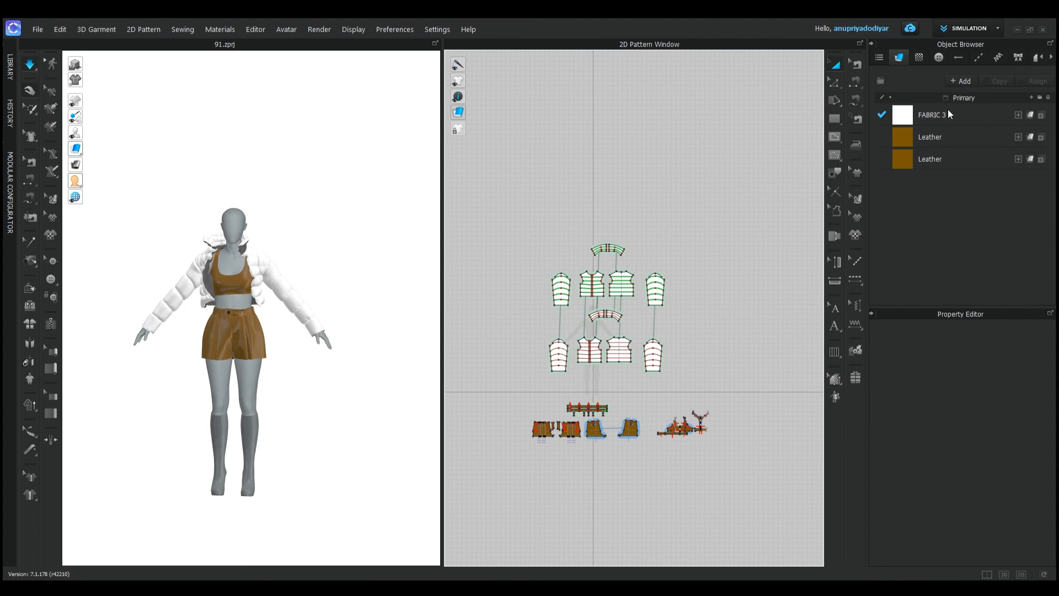
pyautogui.click(949, 114)
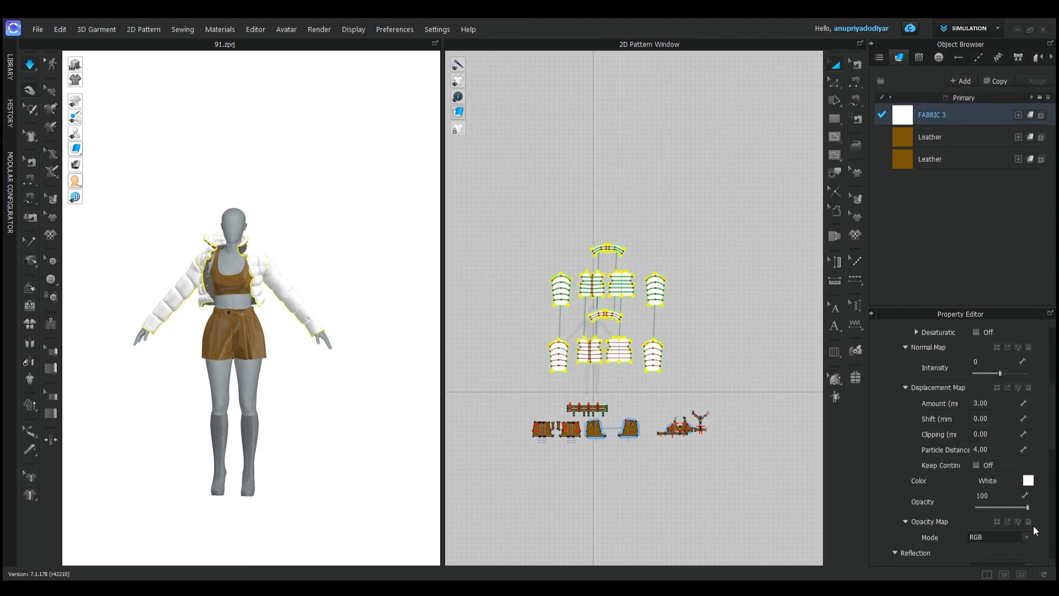
pyautogui.click(1028, 480)
pyautogui.click(496, 325)
pyautogui.click(518, 133)
pyautogui.moveTo(528, 135); pyautogui.dragTo(549, 141)
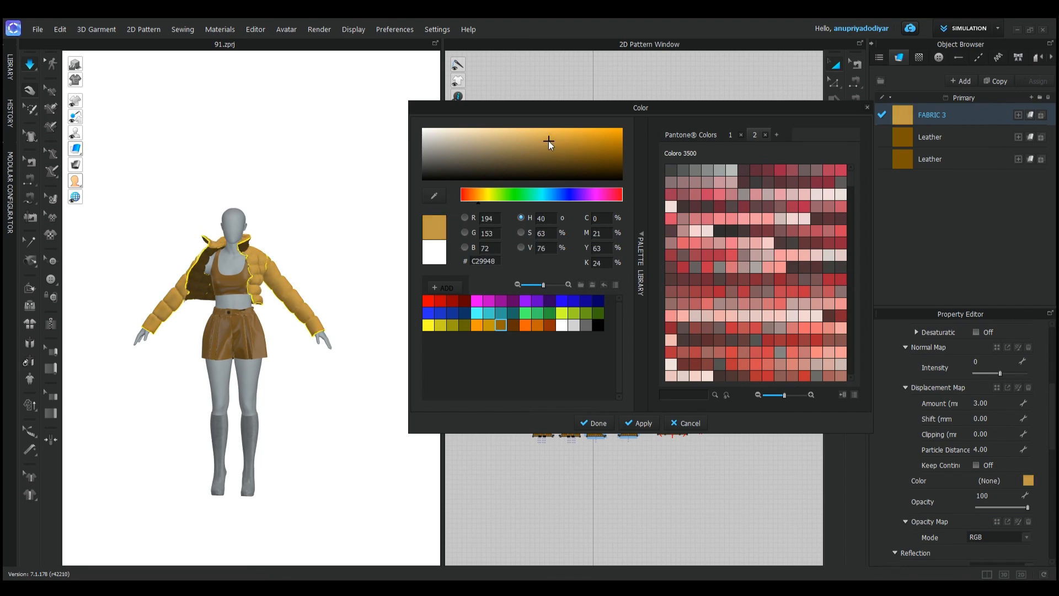
pyautogui.press('Return')
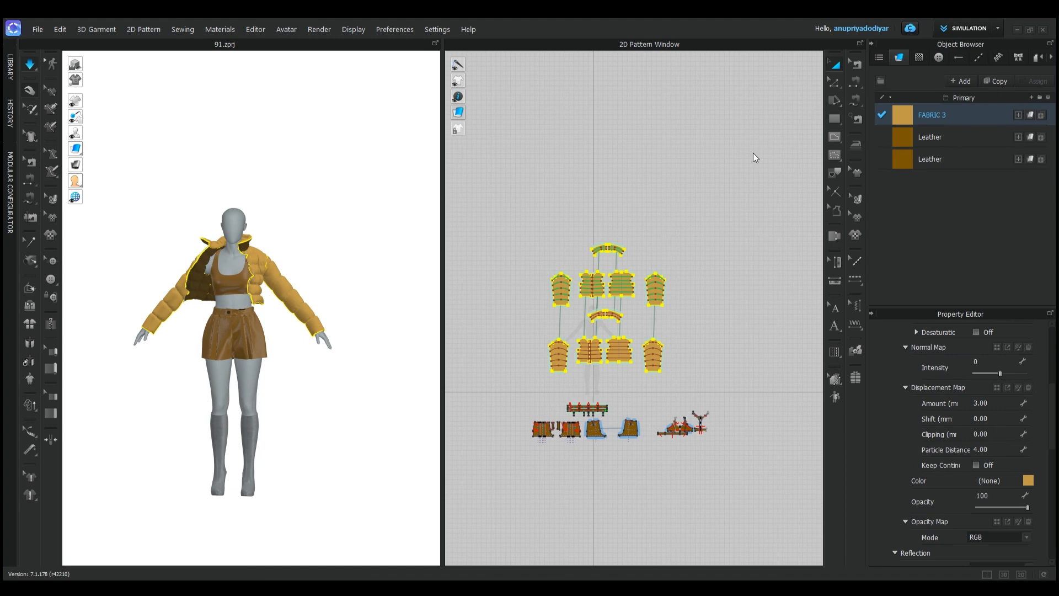
pyautogui.click(568, 245)
pyautogui.moveTo(520, 220); pyautogui.dragTo(639, 368)
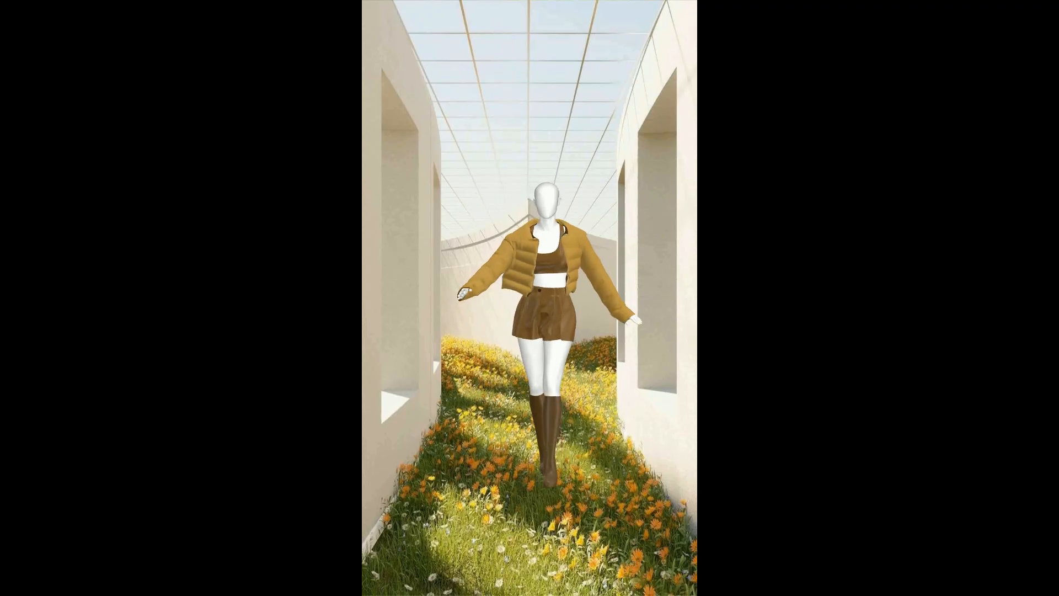